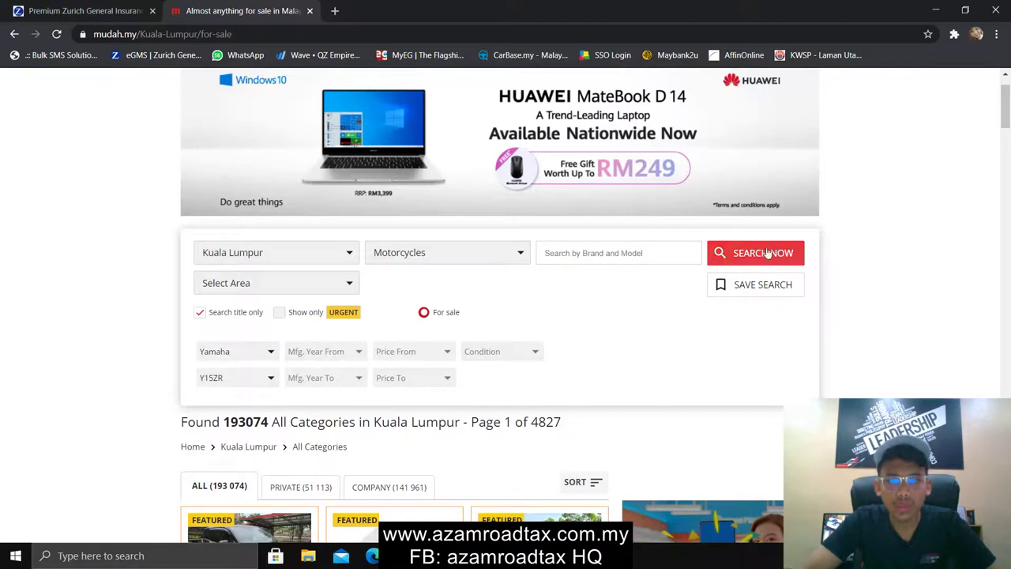
Set the Mfg. Year From filter to 2019 in the Yamaha Y15ZR search
left_click(327, 355)
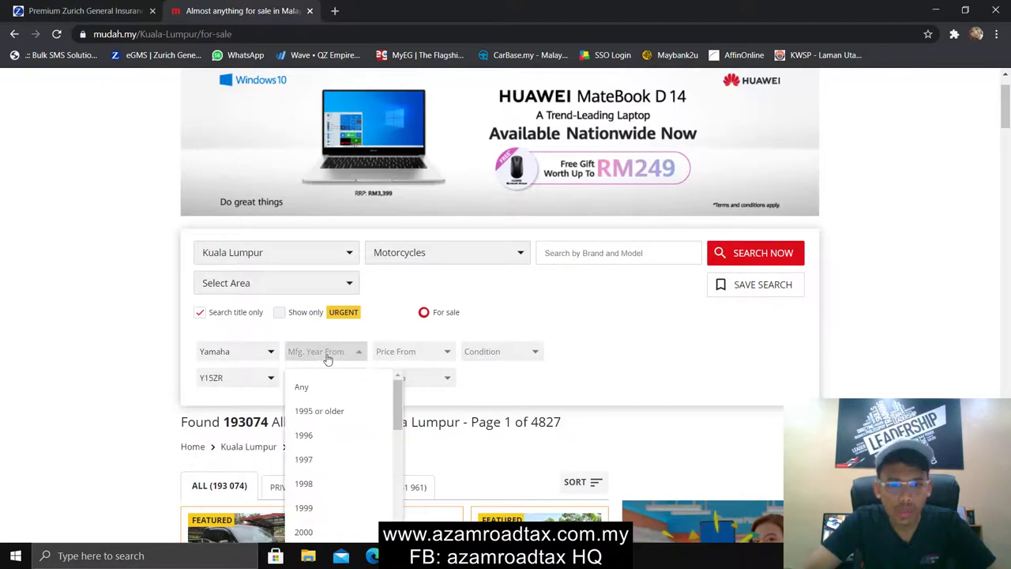
scroll(347, 474, "down", 6)
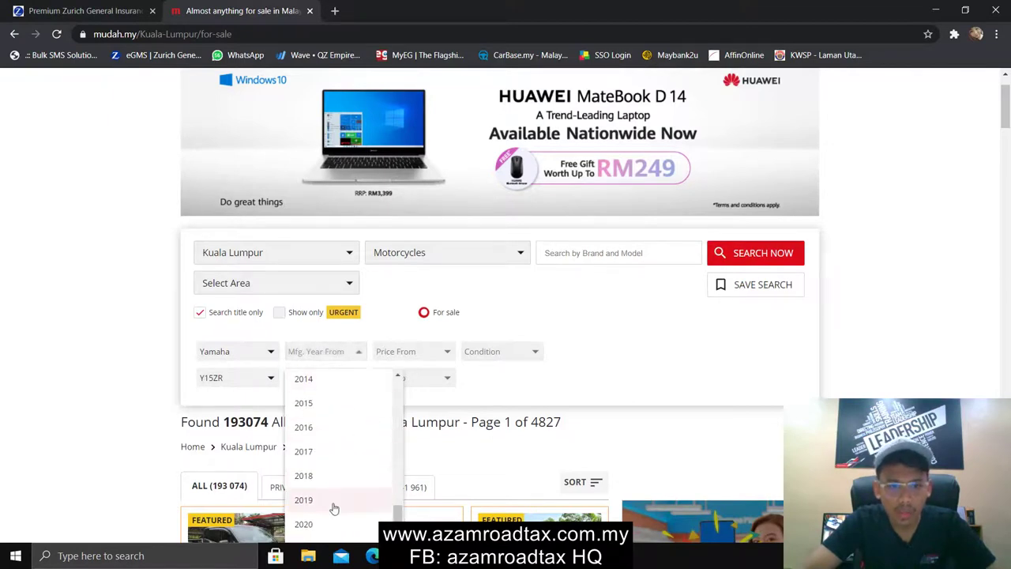
left_click(331, 501)
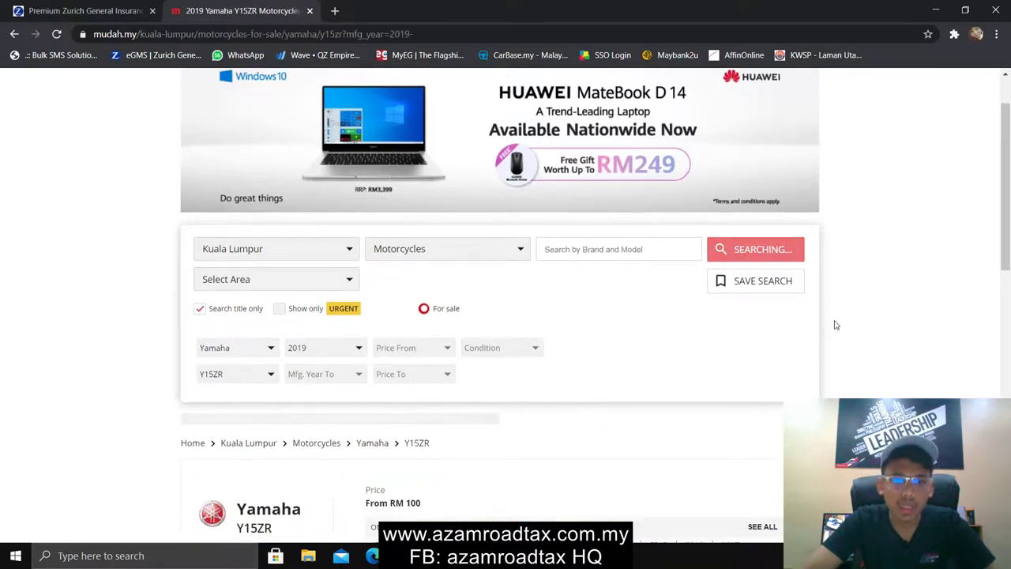
Scroll through the 2019-onward listings comparing asking prices such as RM 8 800 and RM 9 990
scroll(836, 324, "down", 5)
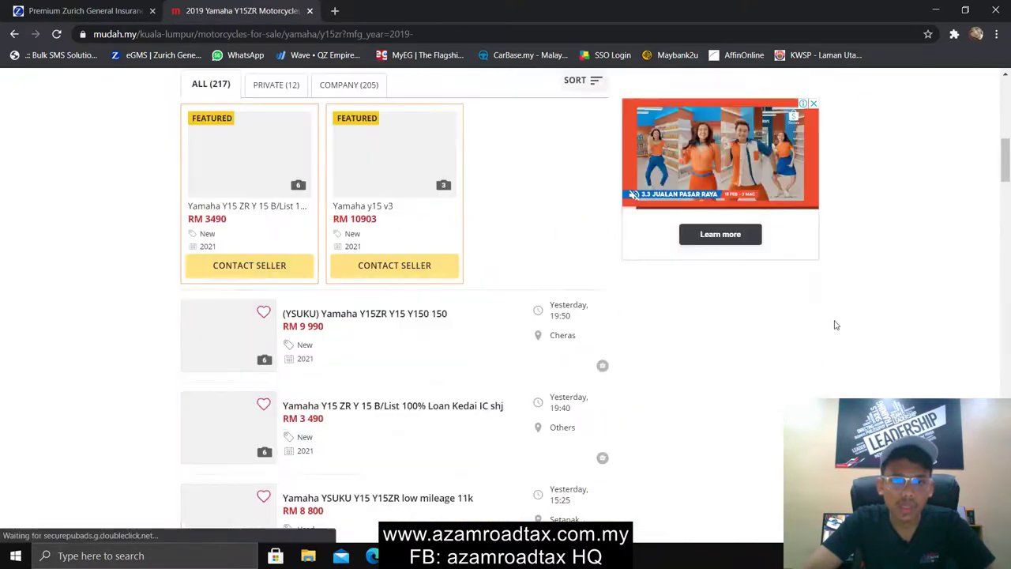
scroll(837, 325, "down", 1)
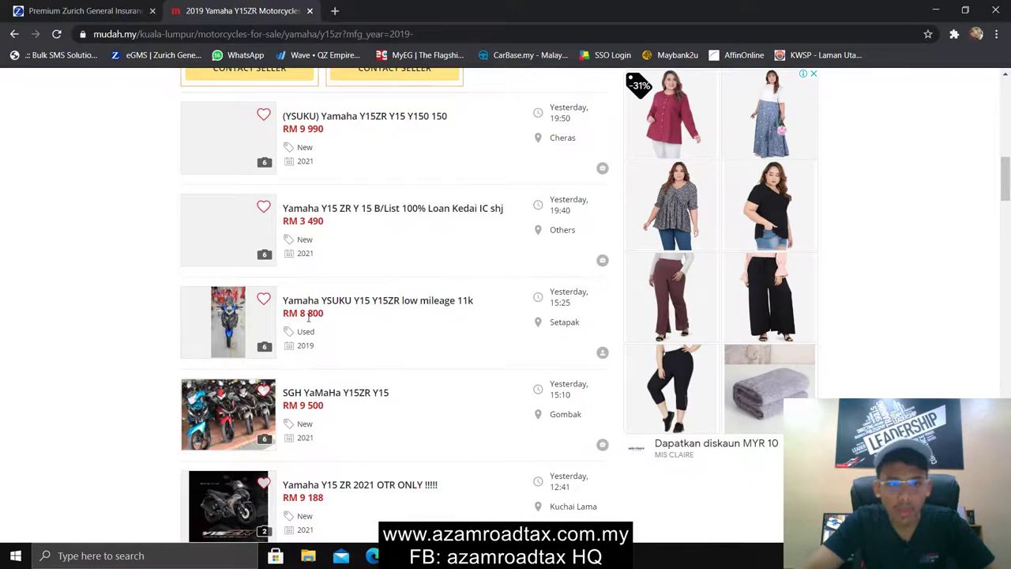
scroll(312, 318, "up", 1)
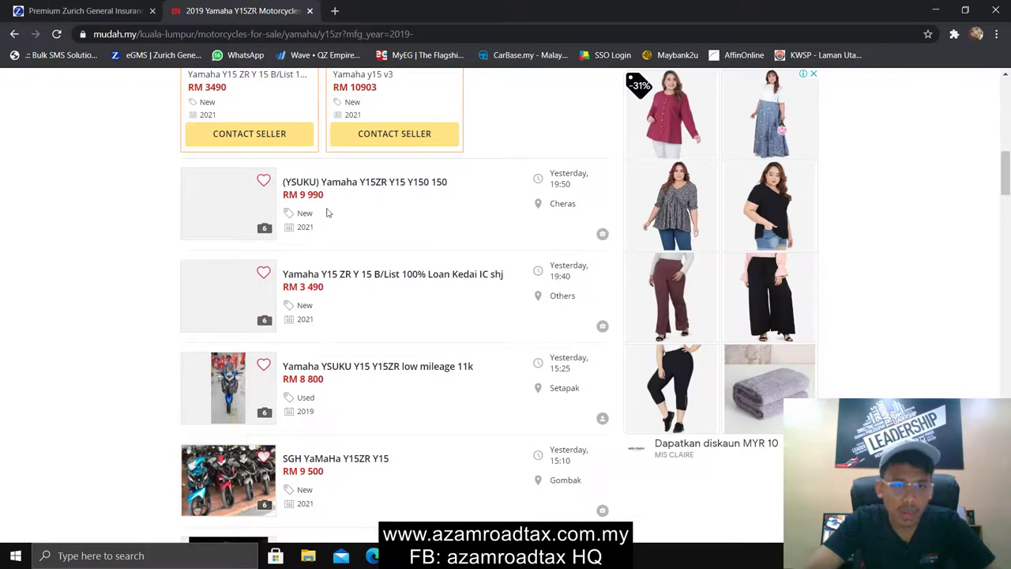
scroll(360, 308, "down", 3)
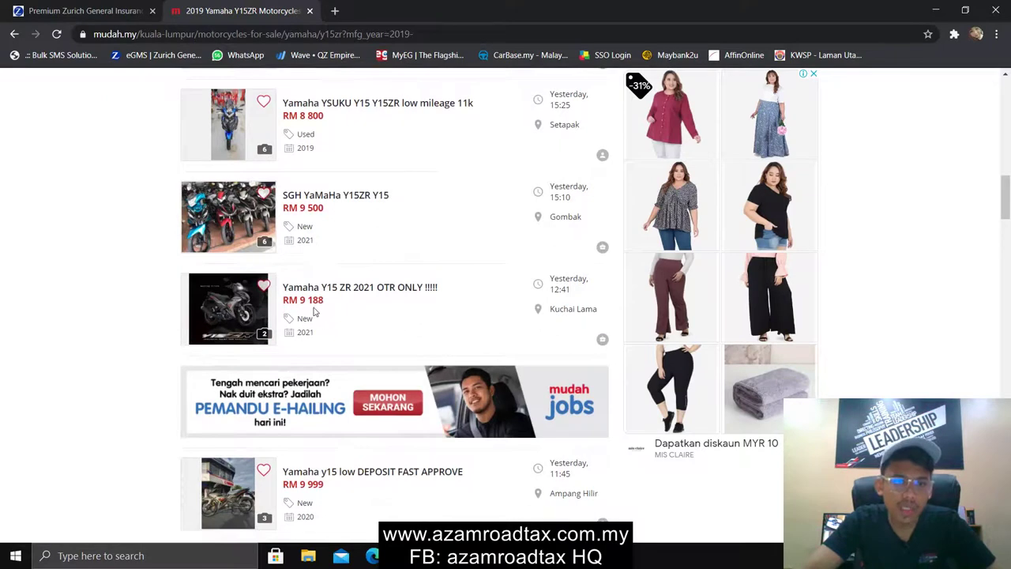
scroll(310, 243, "up", 1)
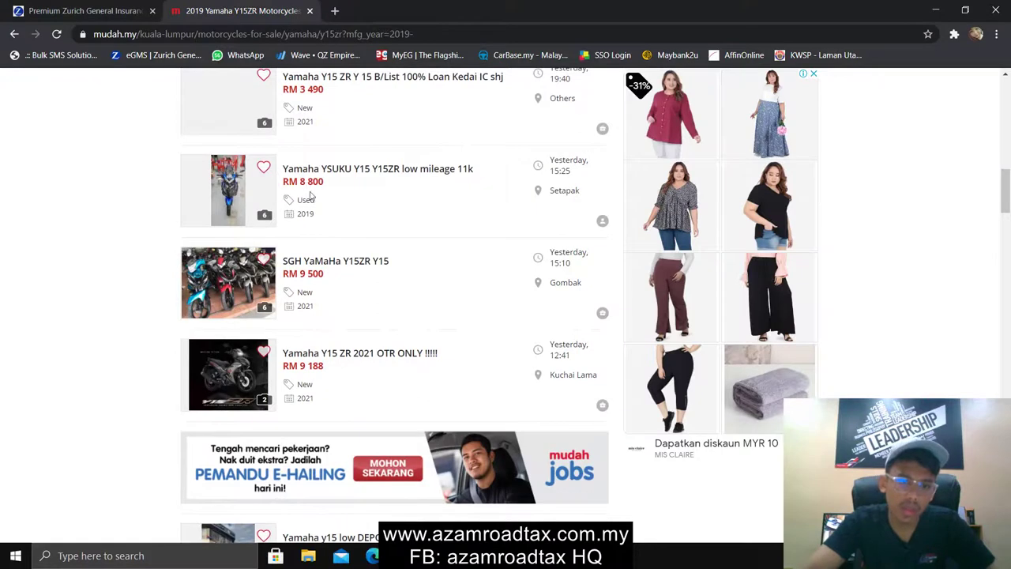
scroll(335, 229, "down", 4)
scroll(335, 335, "down", 2)
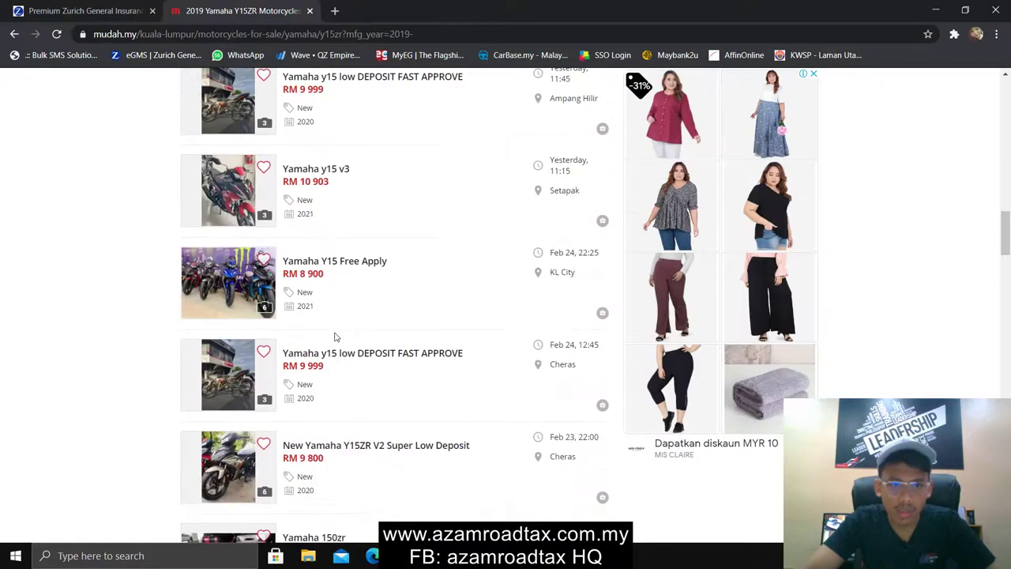
scroll(335, 337, "down", 4)
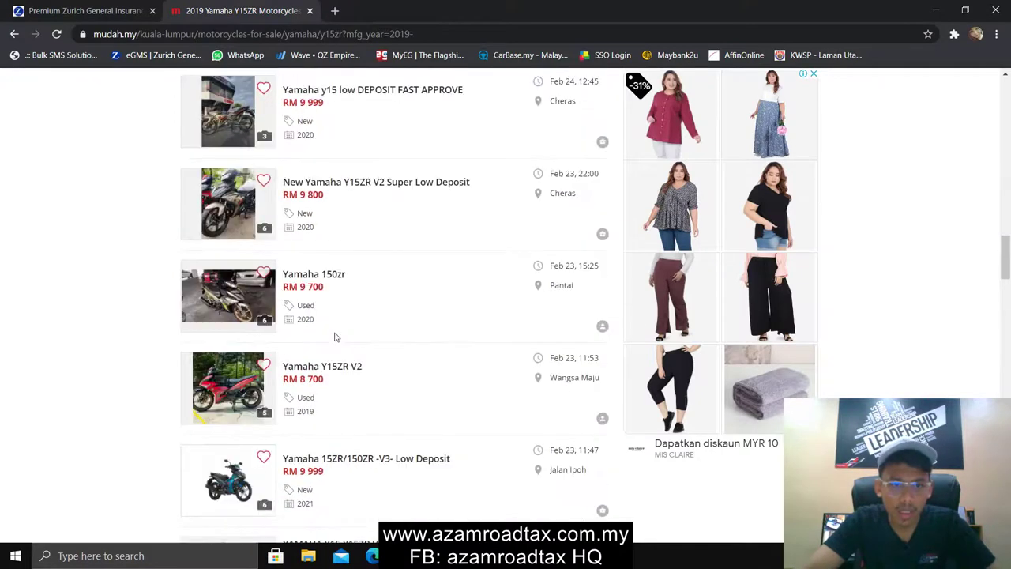
scroll(334, 337, "down", 2)
scroll(352, 399, "down", 2)
scroll(354, 403, "down", 5)
scroll(354, 403, "down", 15)
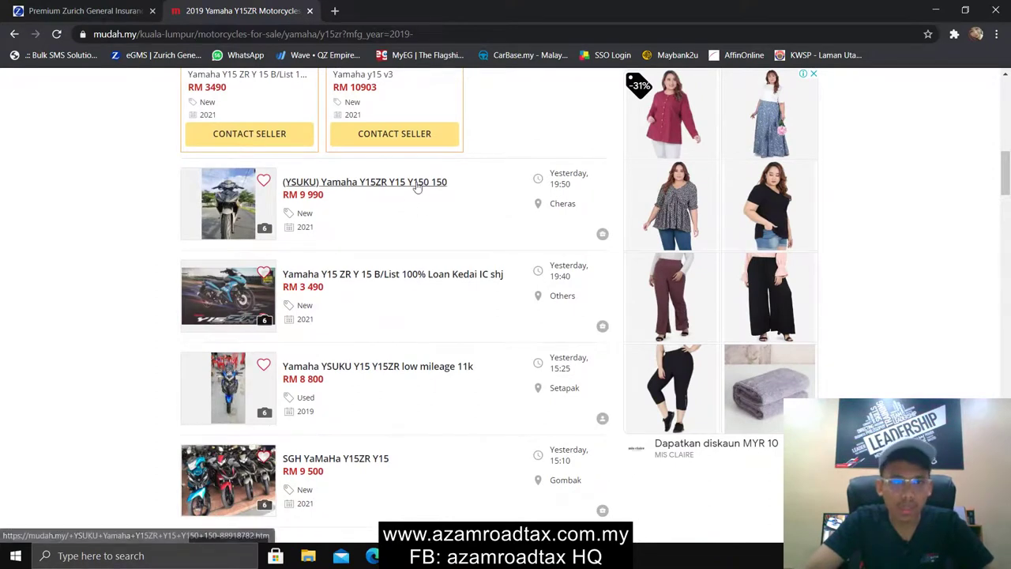
In the Zurich cover note, try a Sum Covered of 9000 and dismiss the referred quotation notice
left_click(96, 8)
left_click(649, 322)
left_click(237, 322)
type("9000")
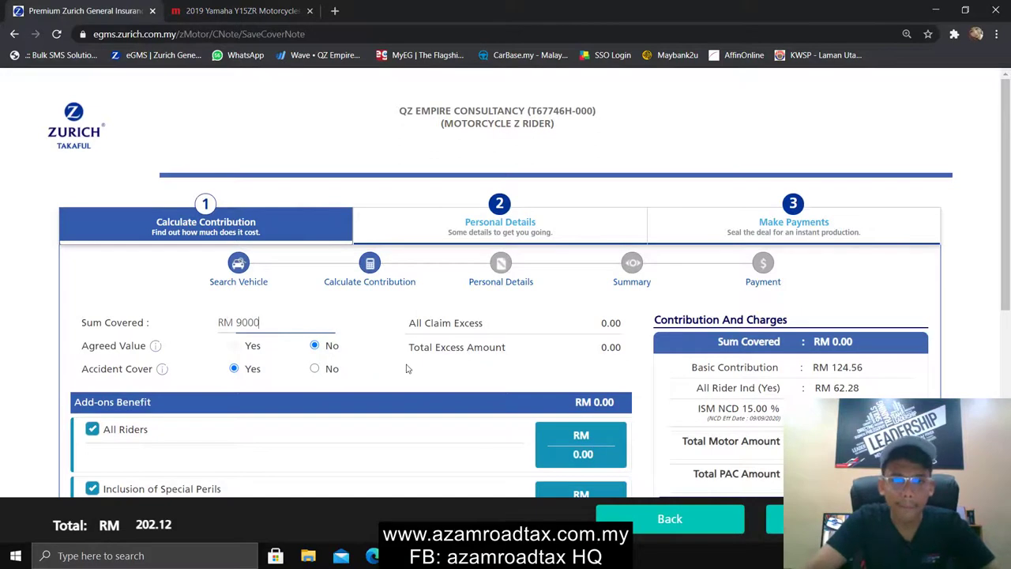
left_click(406, 363)
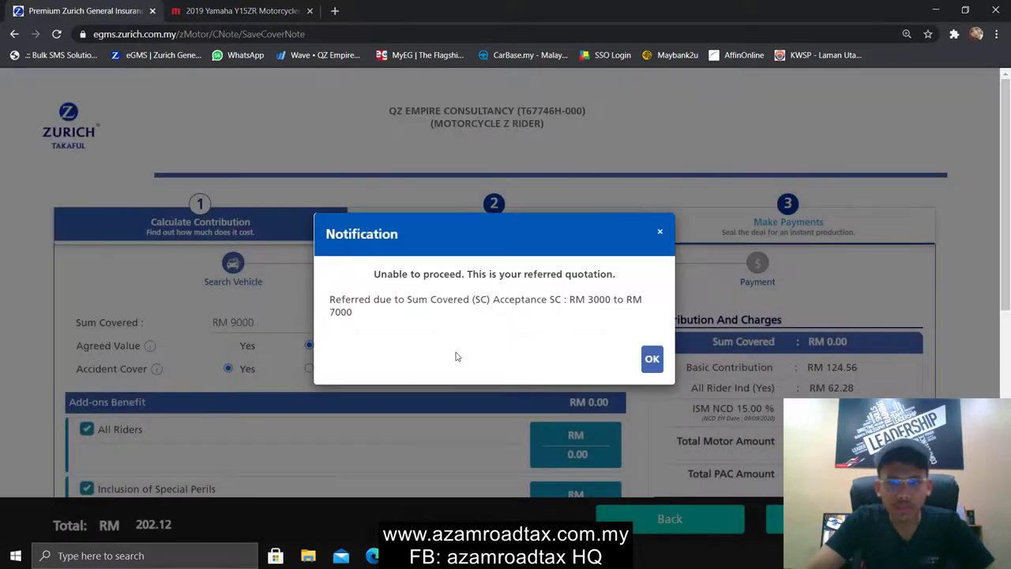
left_click(652, 359)
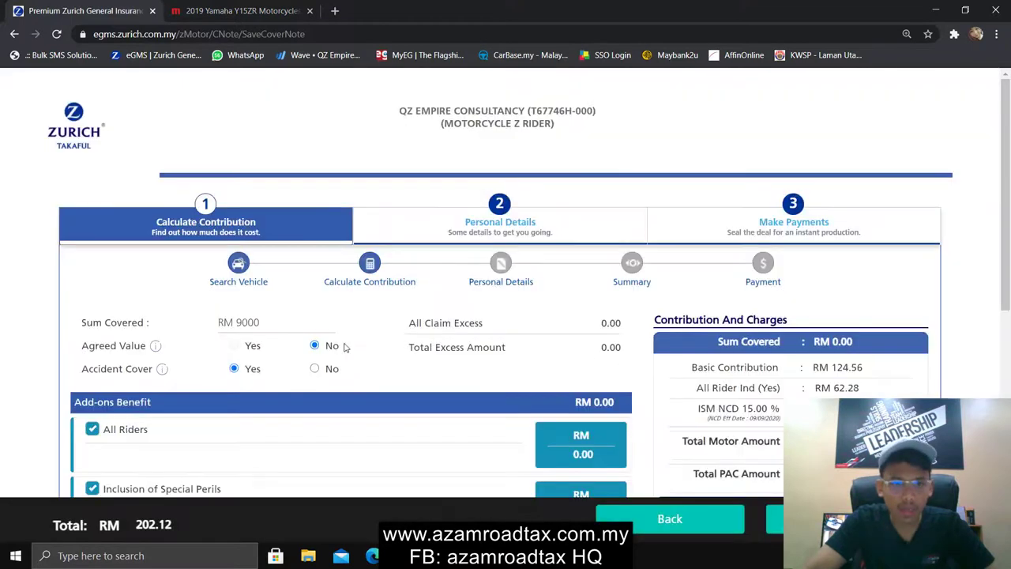
Replace the Sum Covered with 7000 so the contribution recalculates to RM 336.79
left_click_drag(267, 321, 238, 330)
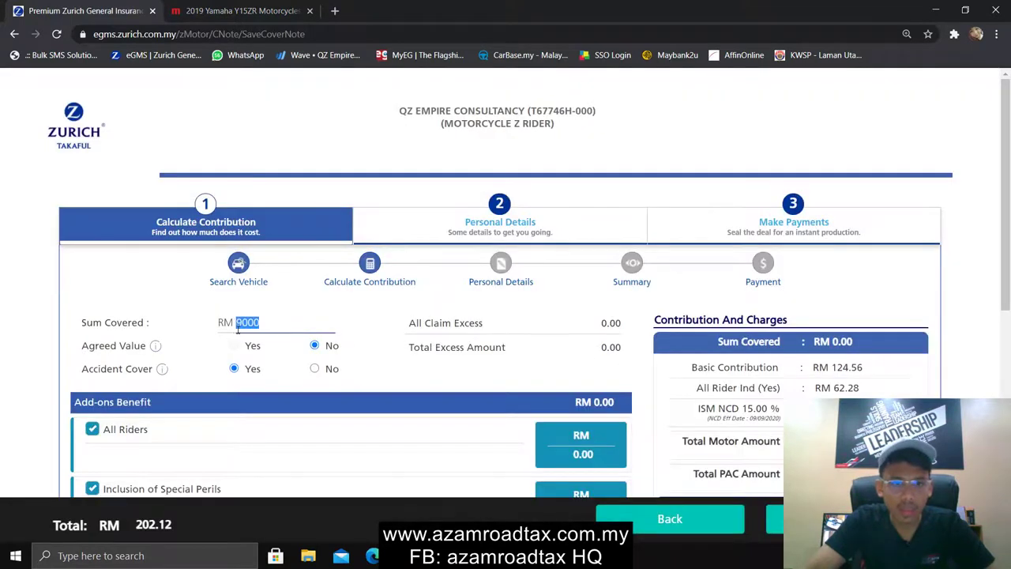
key("BackSpace")
type("7000")
left_click(386, 363)
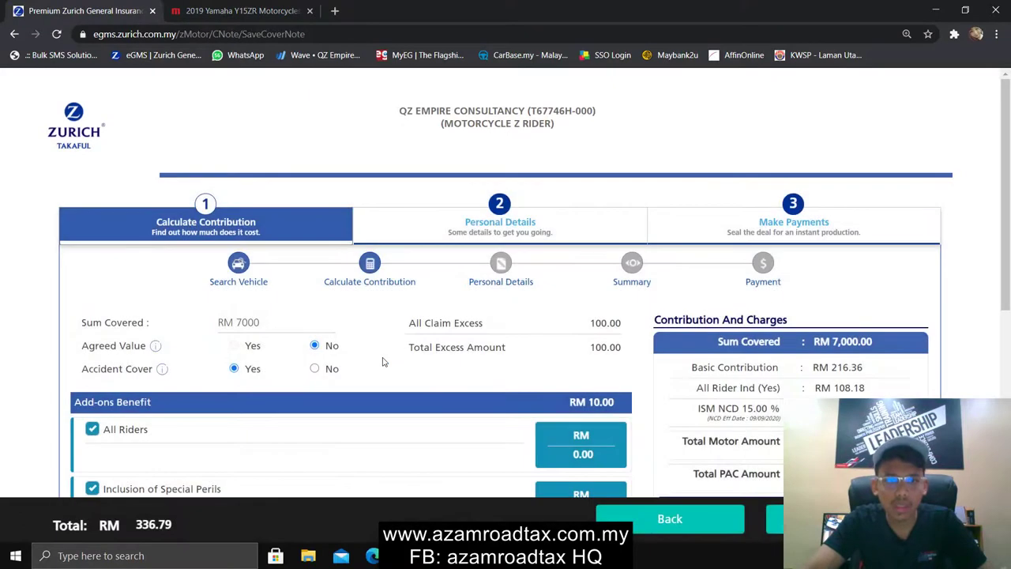
scroll(384, 362, "down", 1)
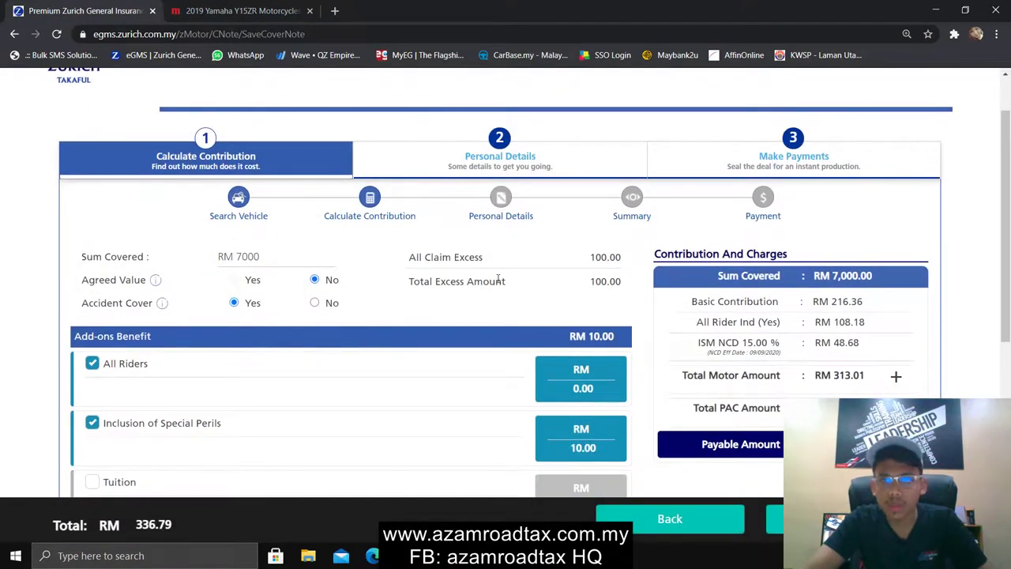
Switch back to the Mudah Y15ZR listings and glance over them
left_click(282, 9)
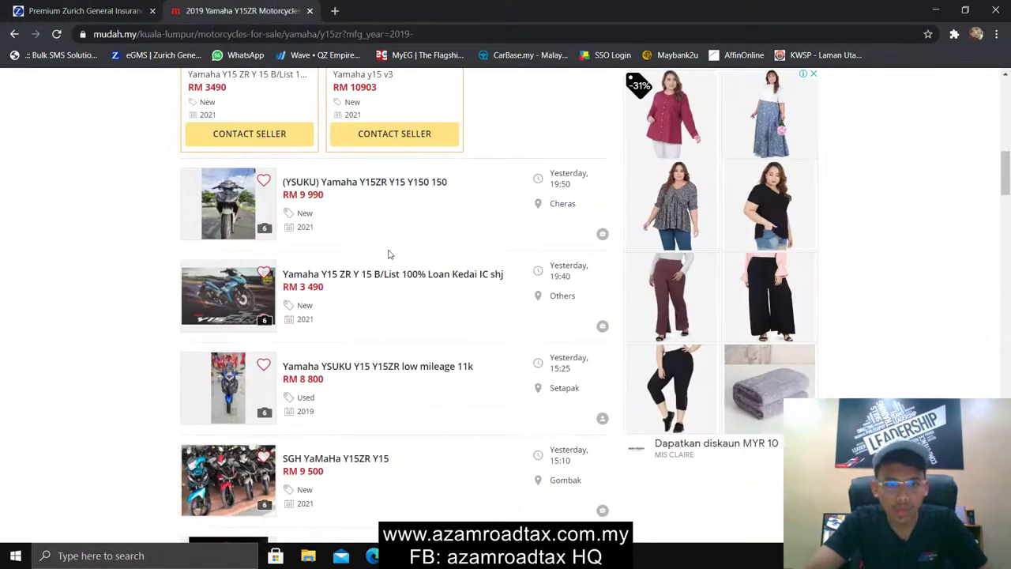
scroll(387, 289, "down", 4)
scroll(380, 291, "up", 5)
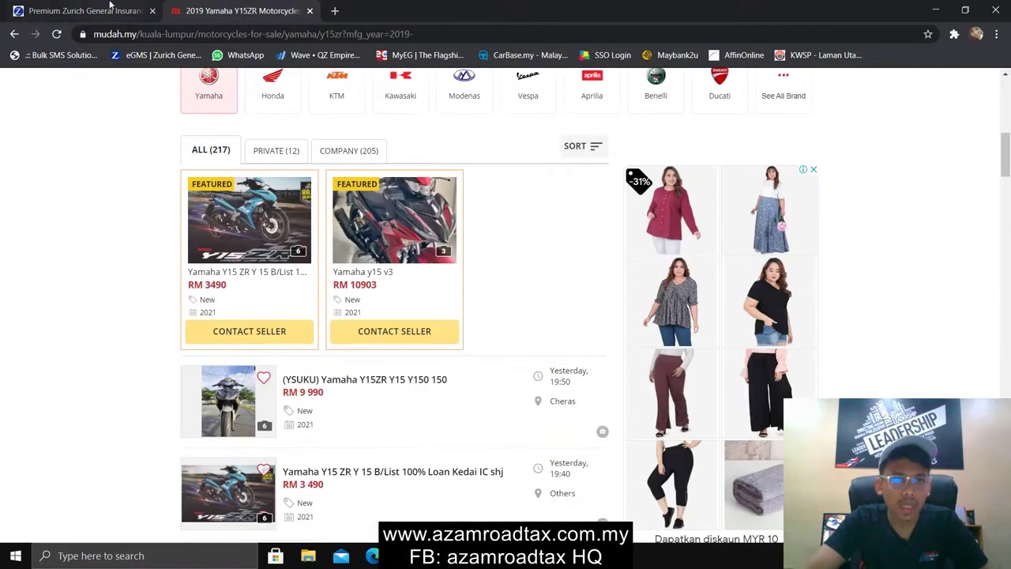
Back in Zurich, check the Accident Cover info and the Add-ons Benefit section totalling RM 10.00
left_click(126, 11)
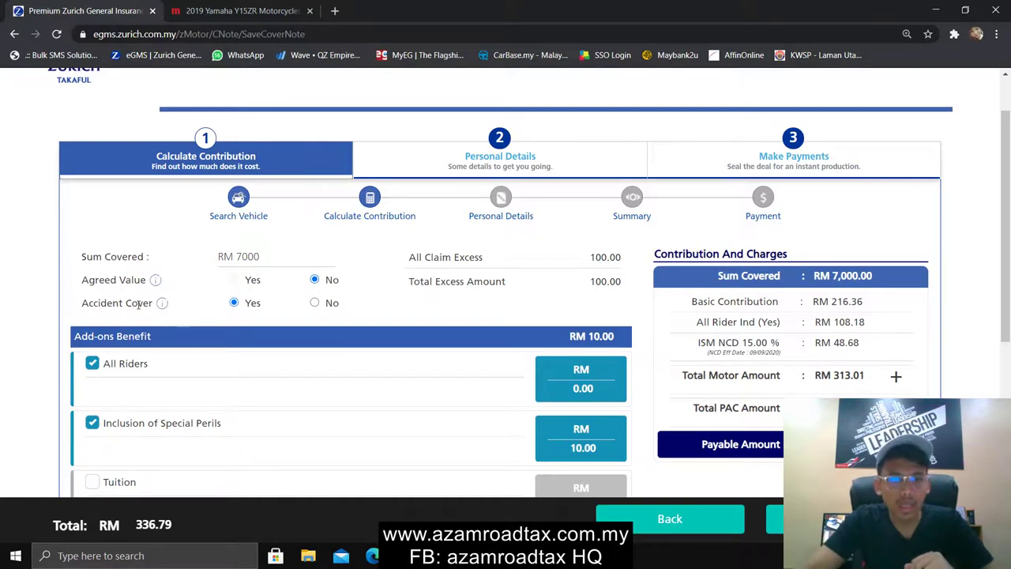
mouse_move(161, 305)
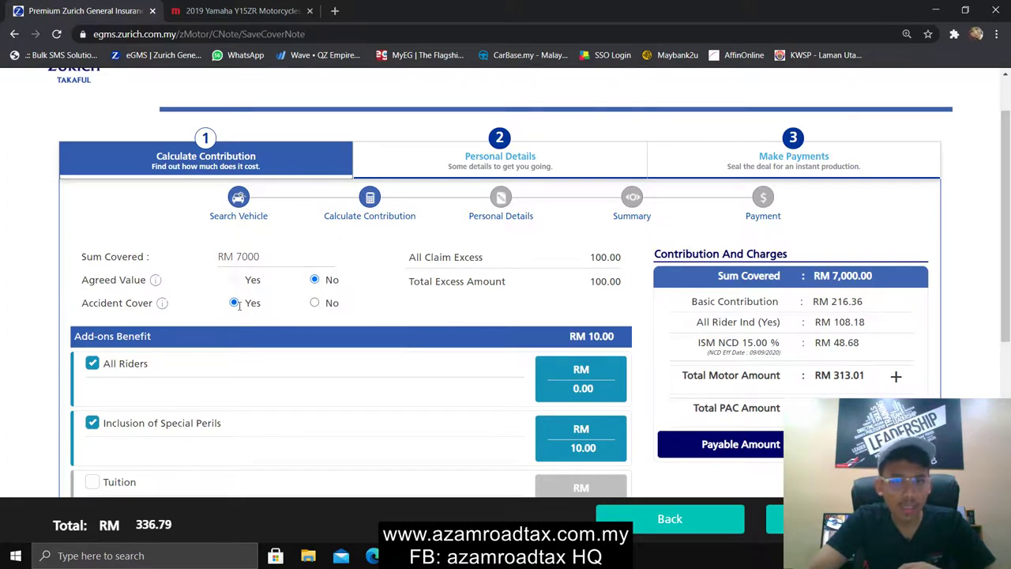
scroll(239, 306, "down", 2)
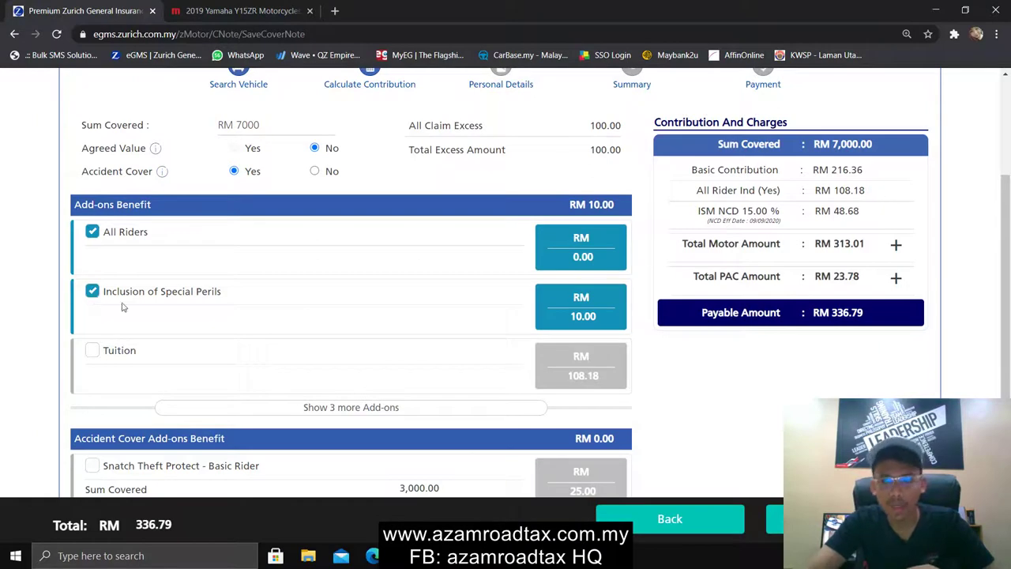
scroll(255, 323, "down", 3)
scroll(255, 324, "up", 3)
scroll(255, 324, "down", 3)
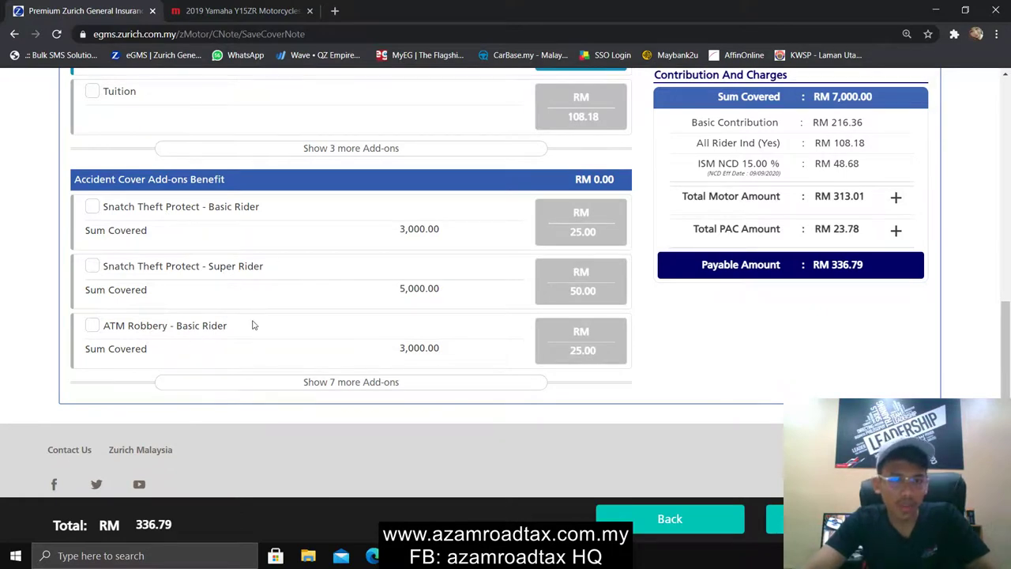
scroll(253, 317, "up", 3)
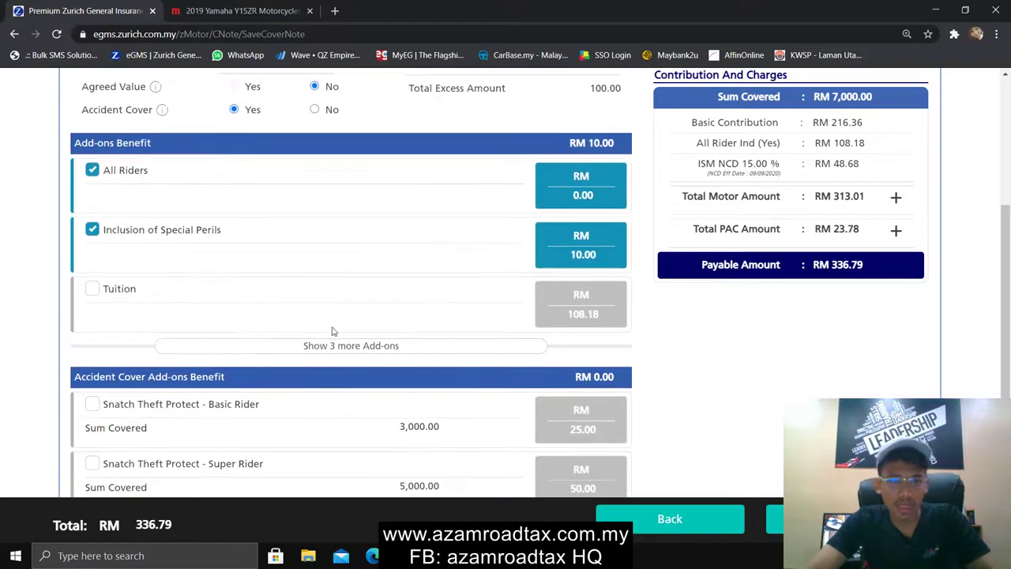
scroll(322, 326, "up", 2)
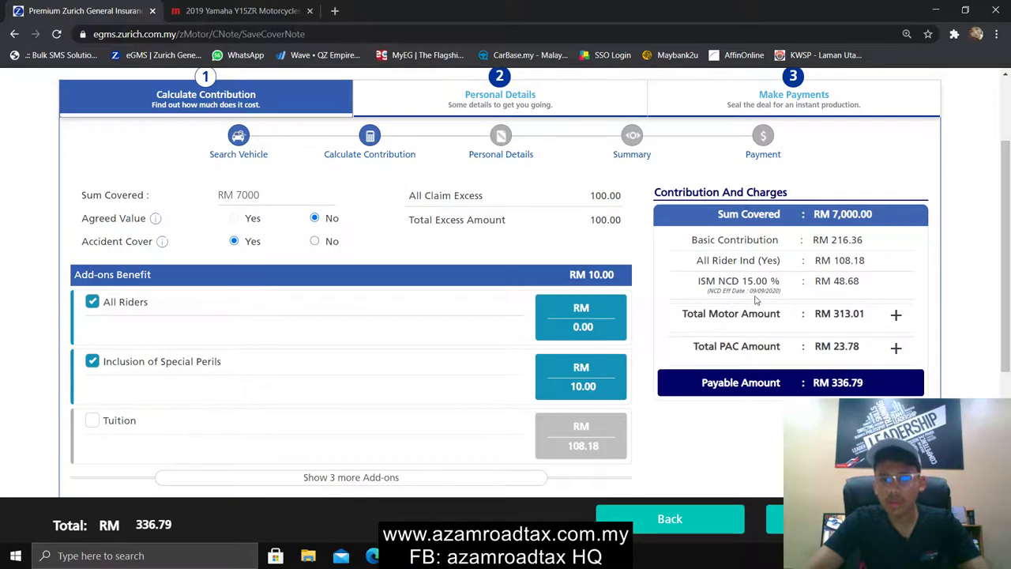
left_click_drag(751, 291, 778, 296)
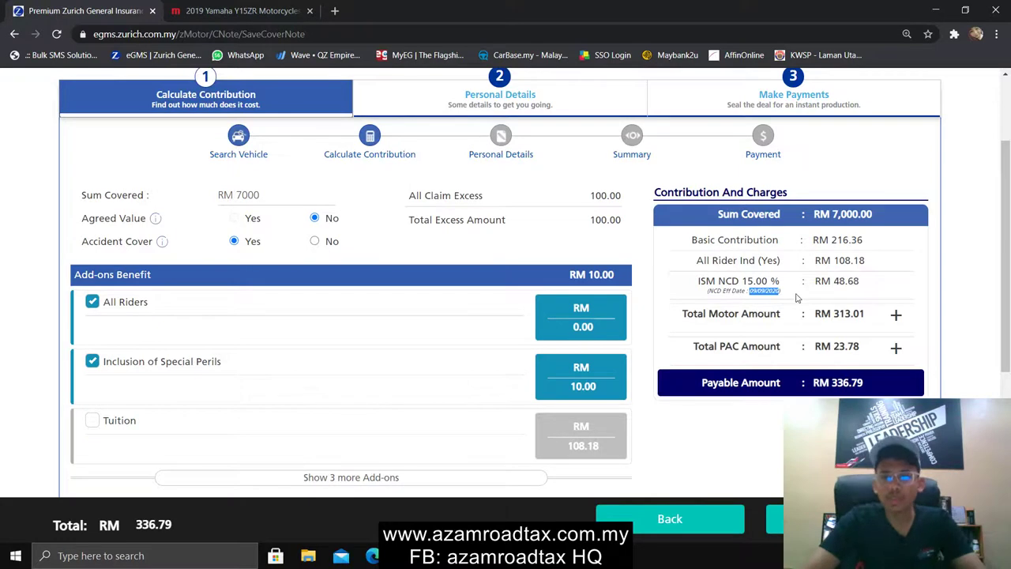
left_click(796, 296)
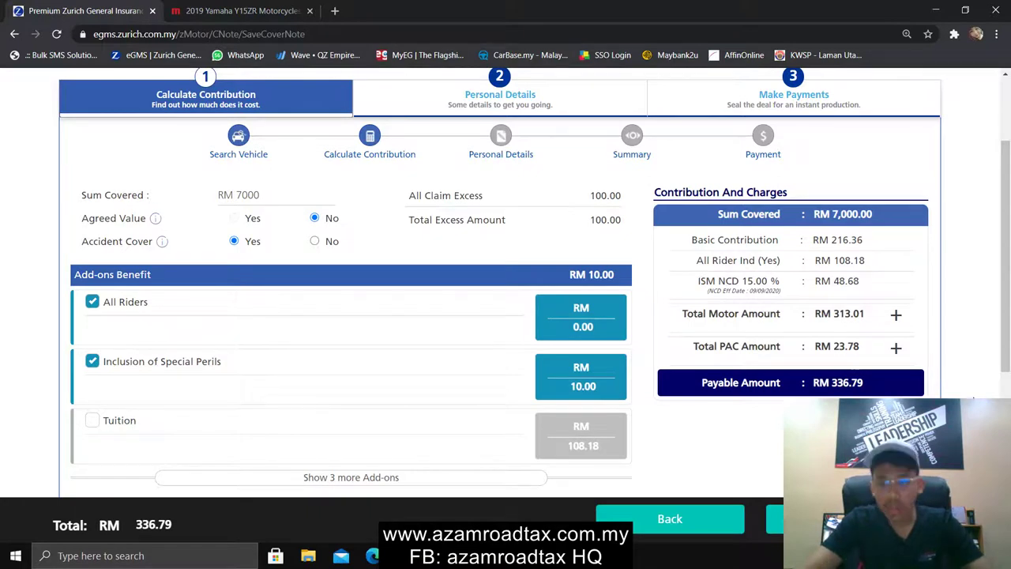
Expand the Total PAC and Total Motor Amount breakdowns, showing RM 5,500.00 sum covered and RM 23.78 PAC
left_click(895, 348)
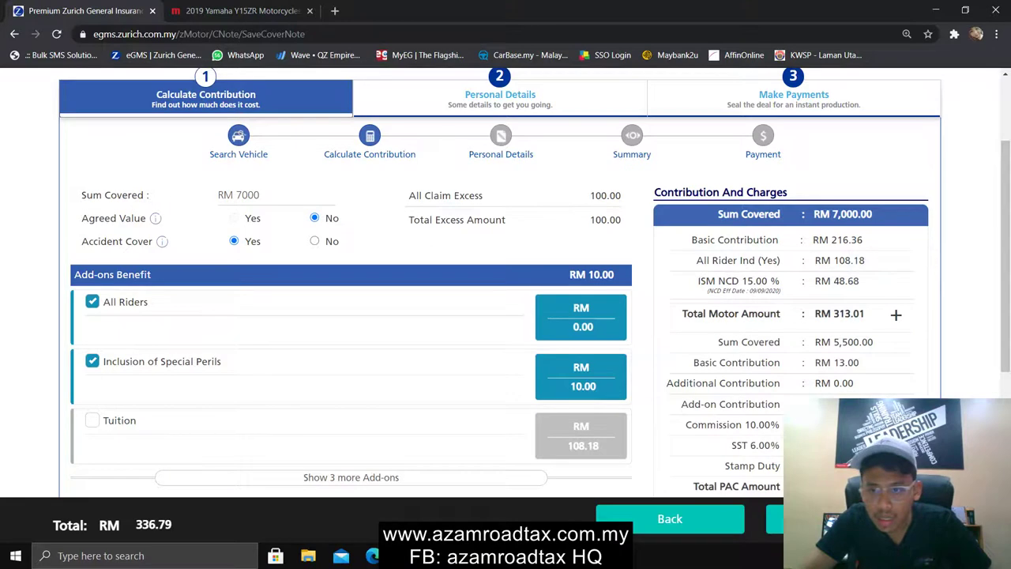
left_click(894, 321)
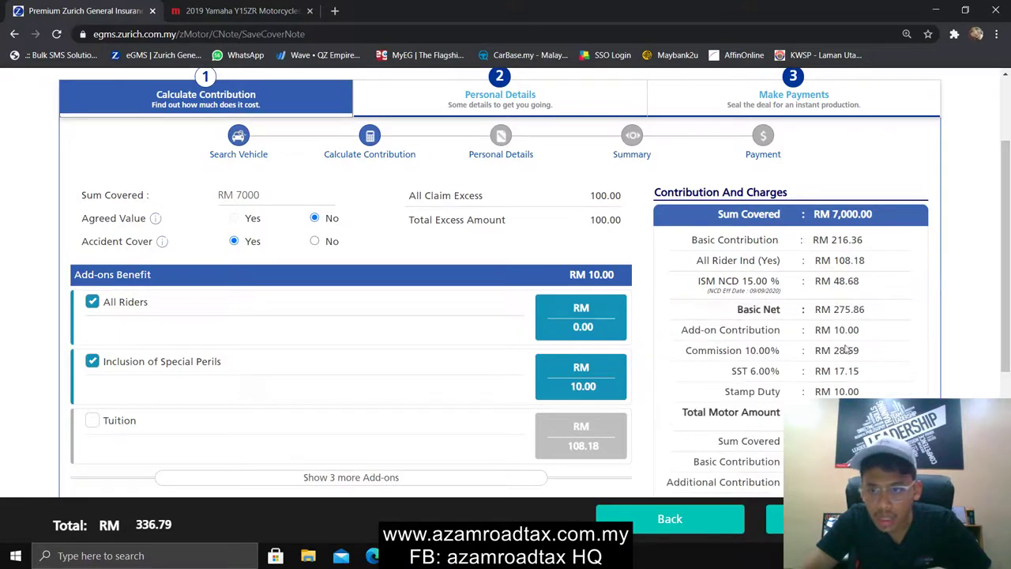
scroll(856, 390, "down", 3)
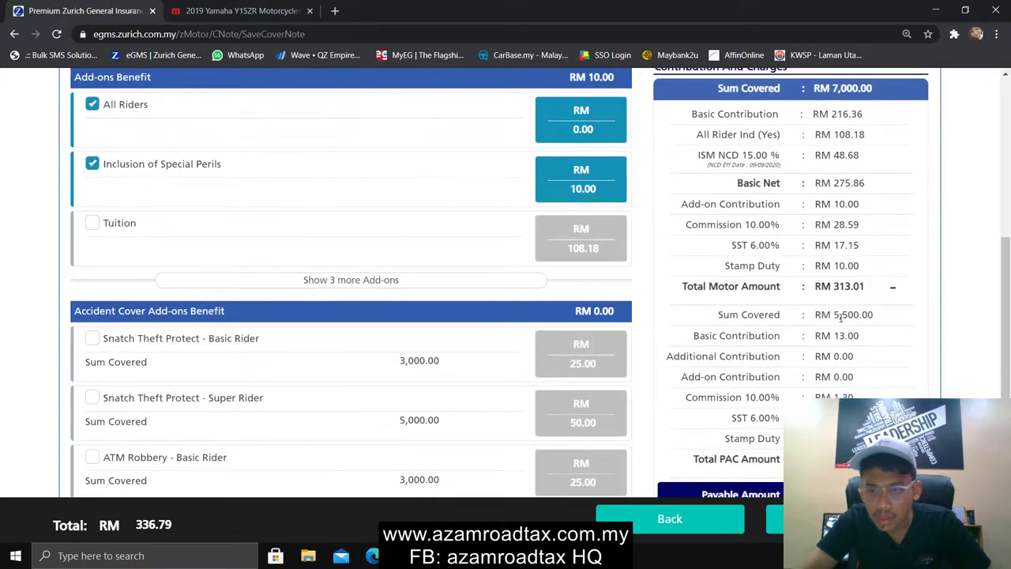
scroll(293, 260, "up", 3)
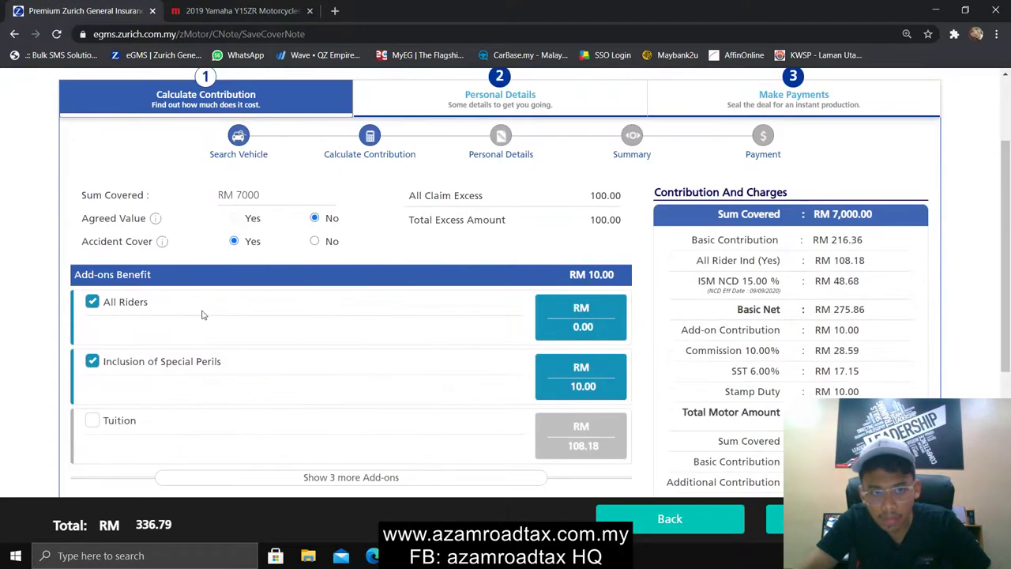
scroll(201, 315, "down", 2)
scroll(153, 374, "up", 3)
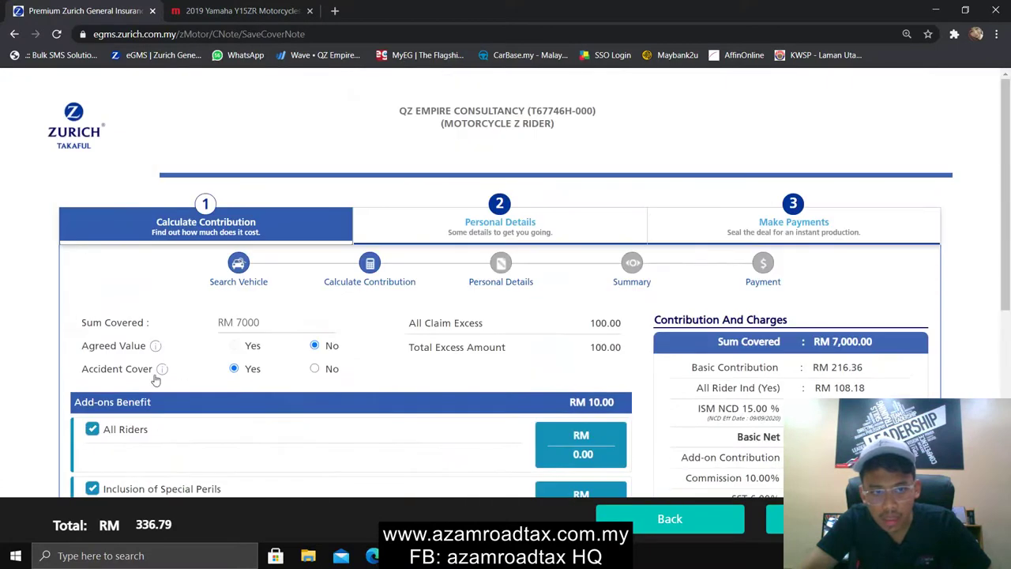
scroll(152, 374, "down", 5)
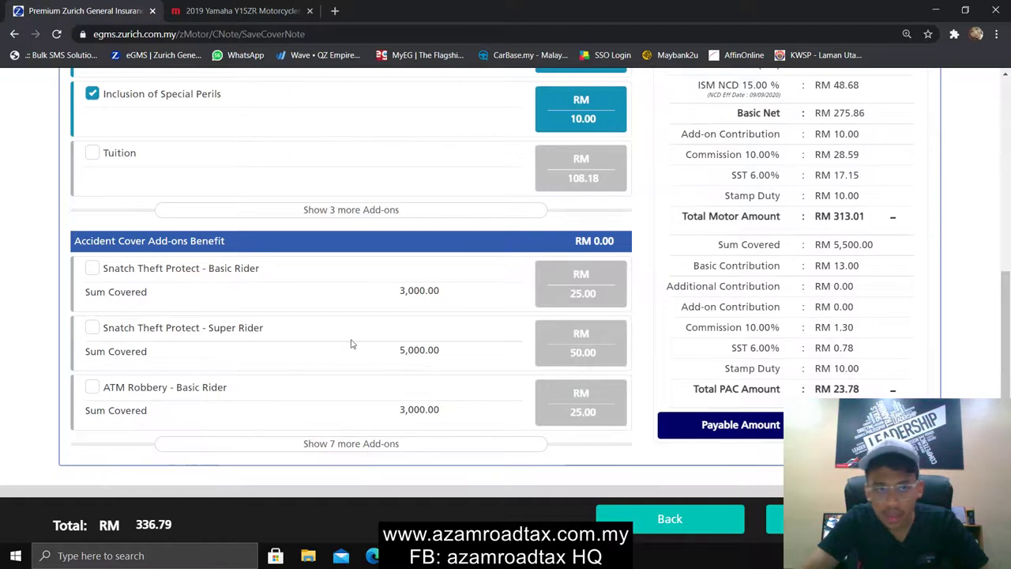
scroll(264, 287, "up", 3)
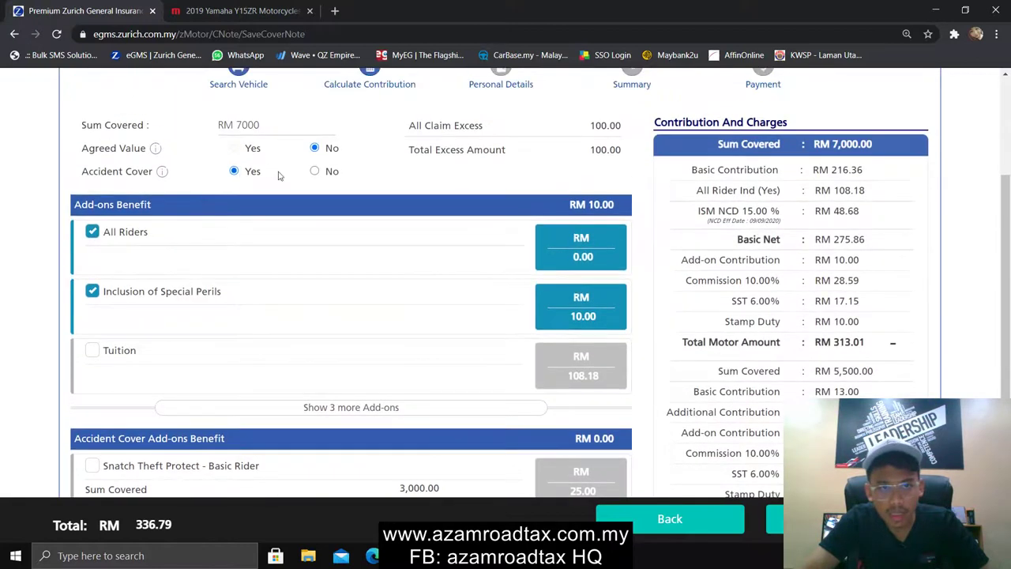
Switch Accident Cover to No to compare the total, then back to Yes for RM 336.79 payable
left_click(314, 172)
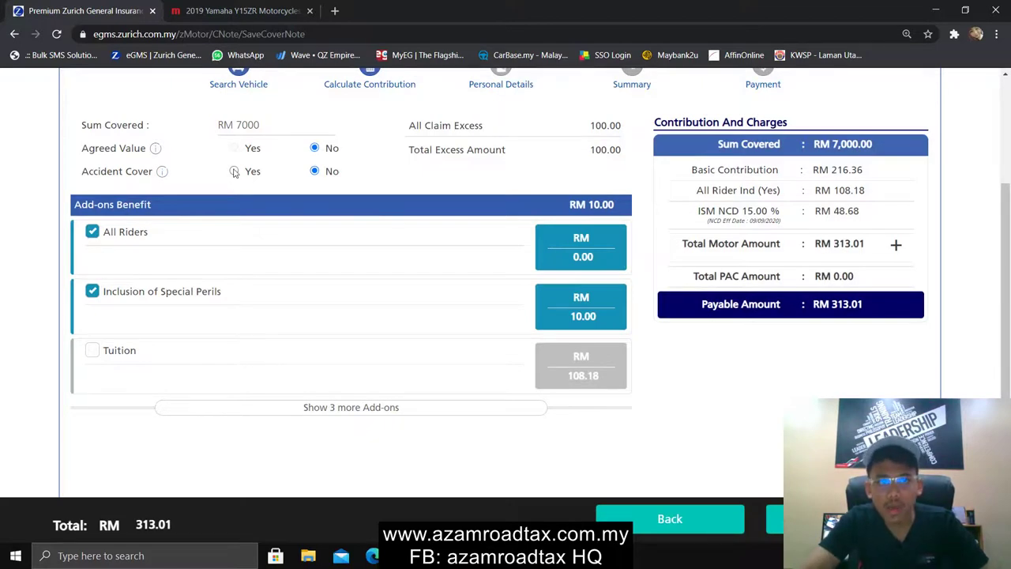
left_click(235, 171)
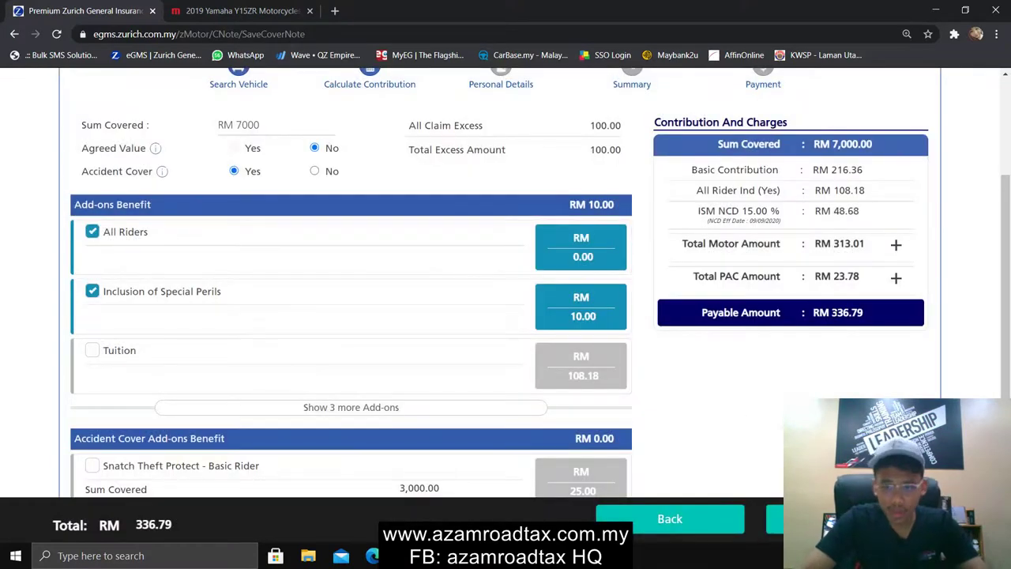
scroll(740, 417, "down", 3)
scroll(749, 416, "up", 6)
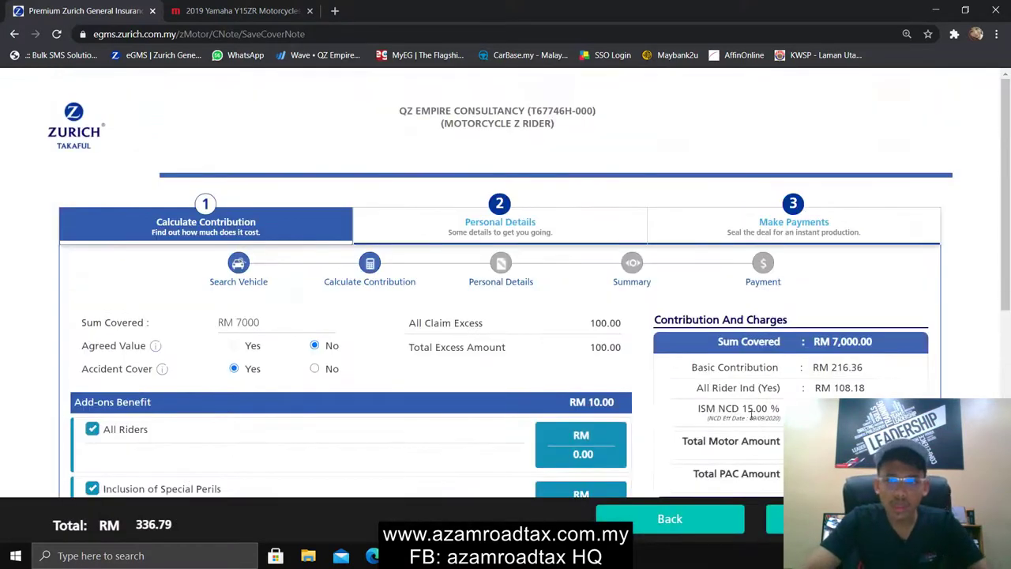
Scroll down the contribution page reviewing add-ons at RM 10.00 and the RM 336.79 payable
scroll(746, 411, "down", 3)
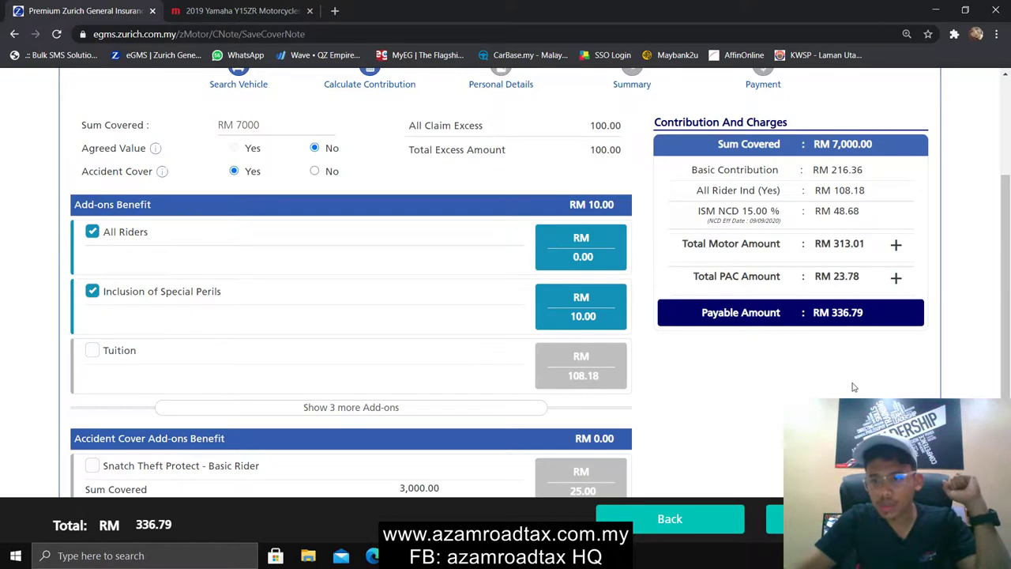
scroll(859, 381, "down", 2)
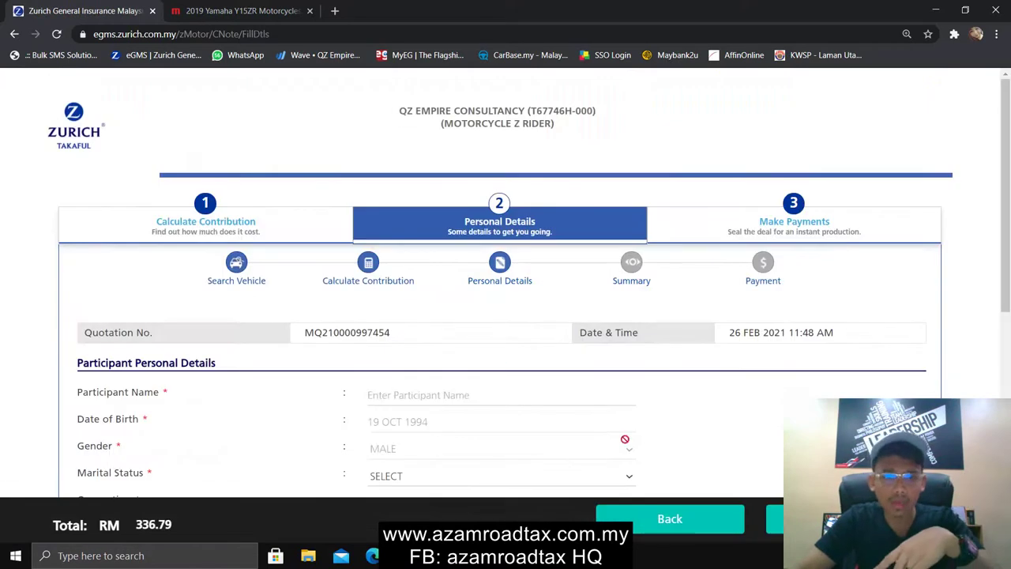
Enter the participant's name and accept the saved participant details suggestion
left_click(446, 394)
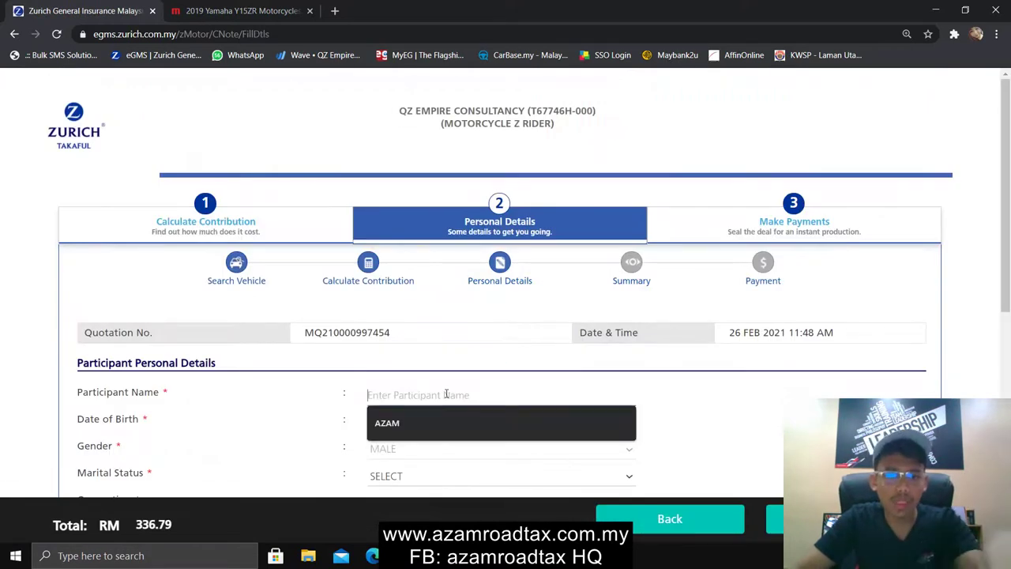
type("azam")
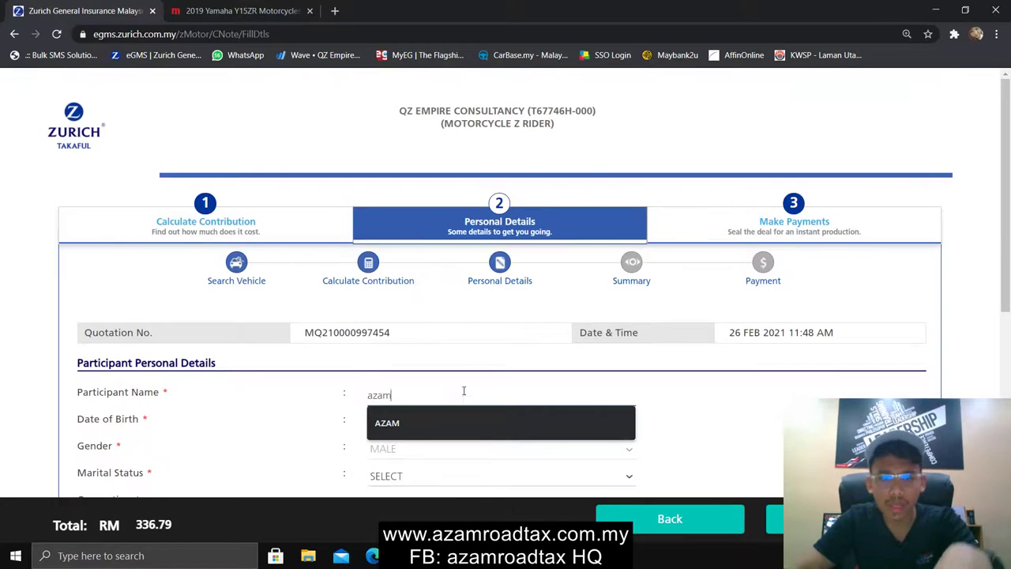
key("Down")
key("Return")
scroll(713, 390, "down", 2)
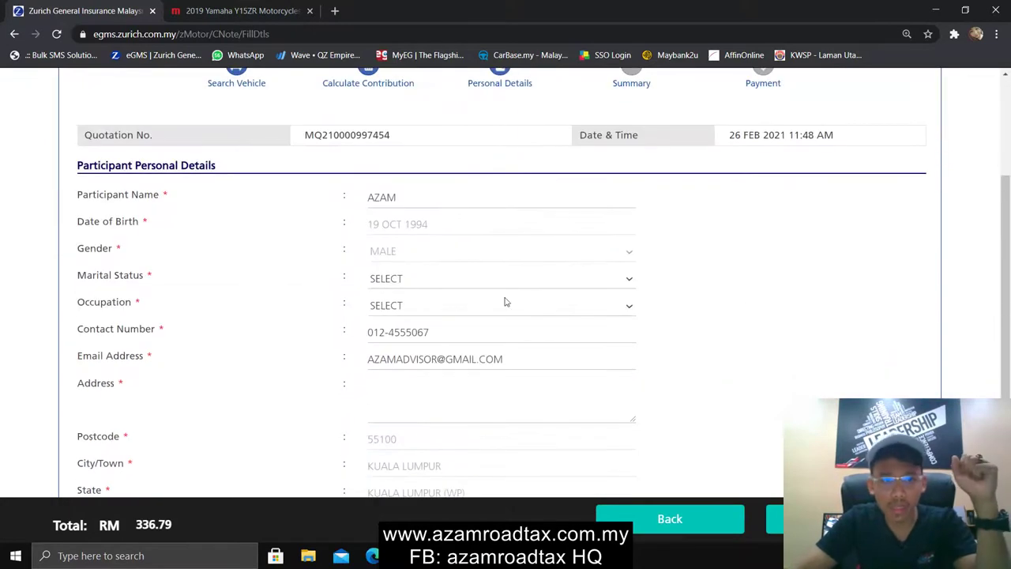
Set the participant's marital status to MARRIED and occupation to OTHERS
left_click(454, 284)
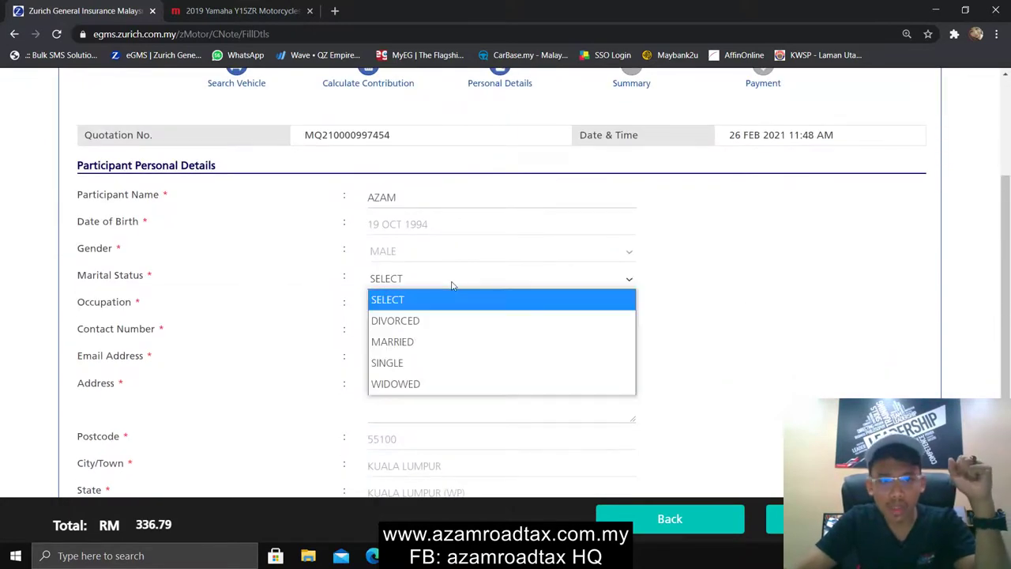
left_click(458, 349)
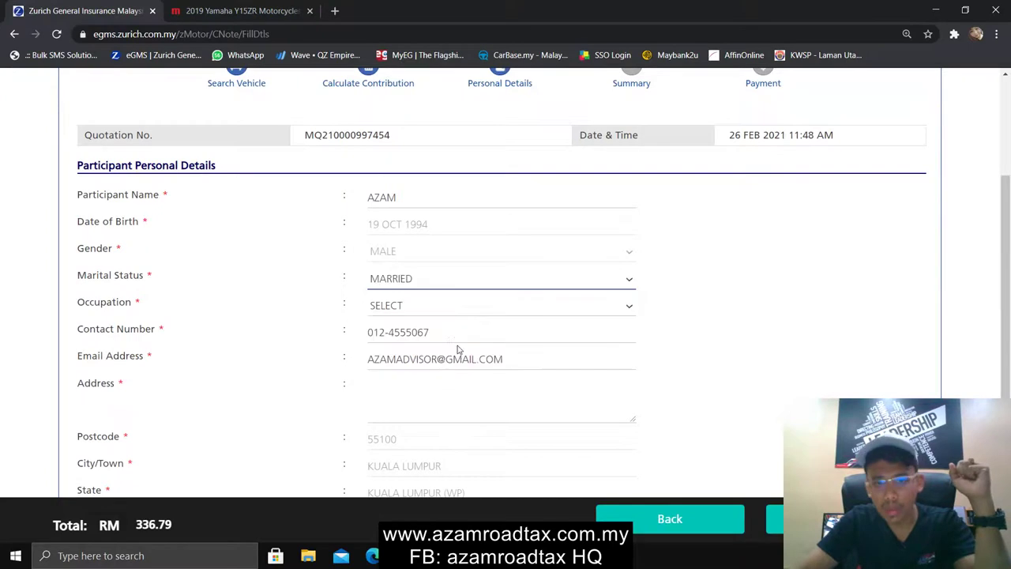
left_click(405, 308)
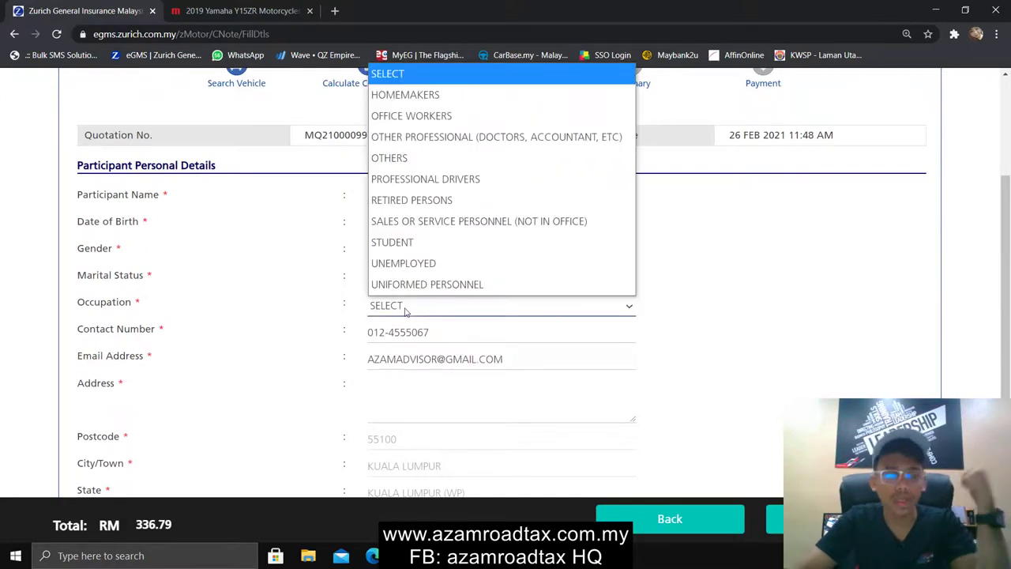
left_click(468, 166)
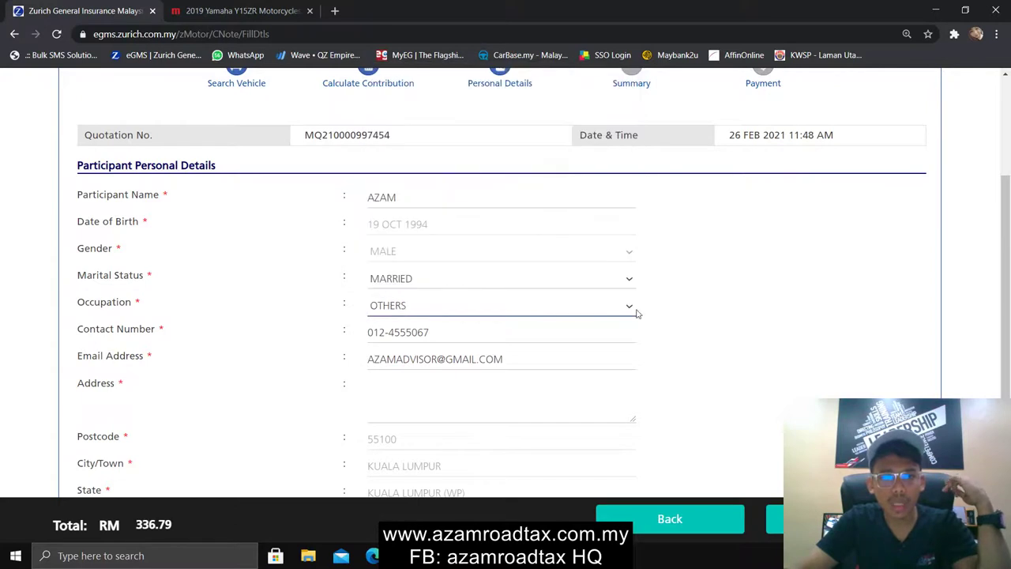
scroll(624, 308, "down", 2)
left_click(434, 251)
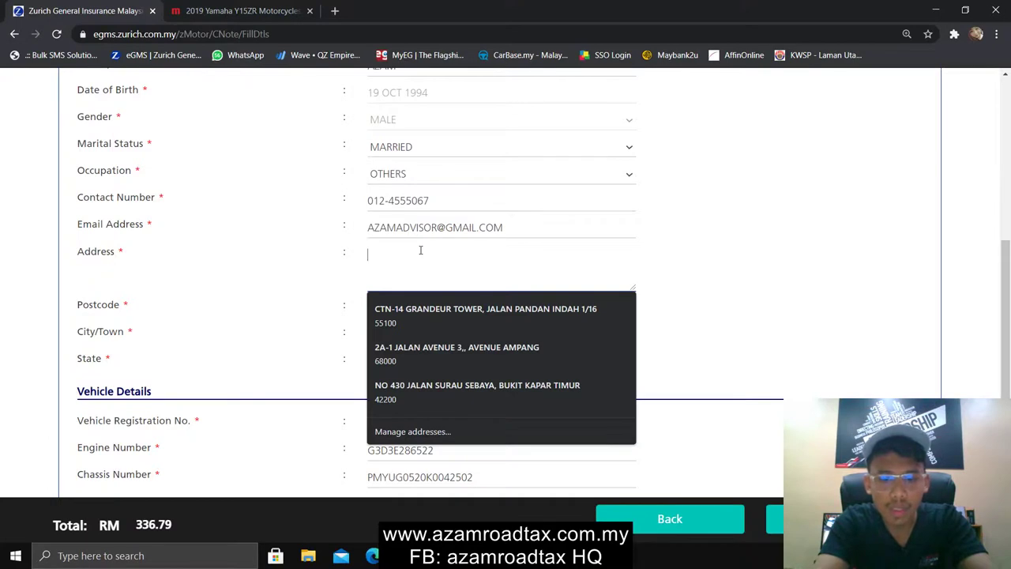
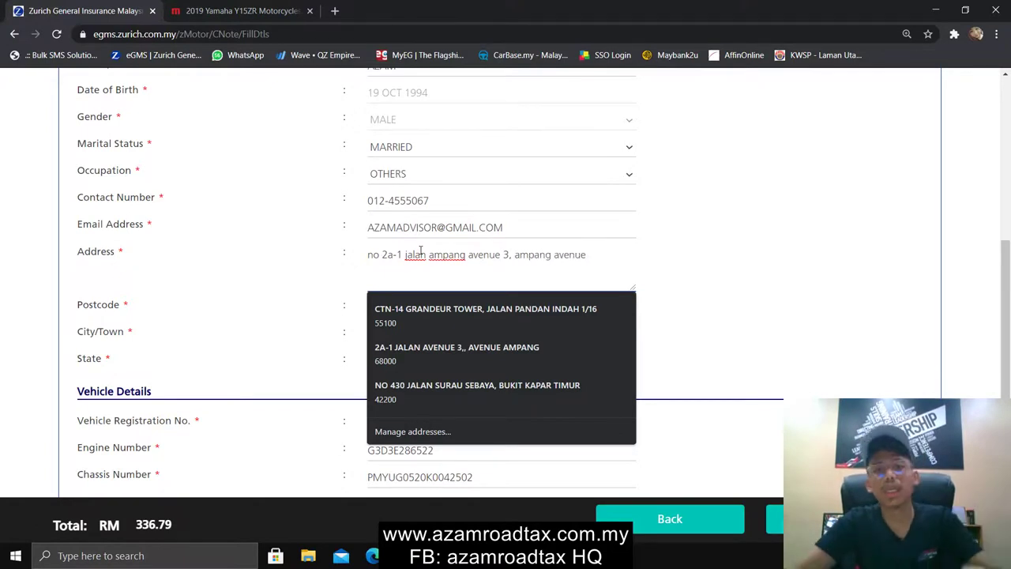
Enter the participant's home address and review the completed personal details form
left_click(688, 259)
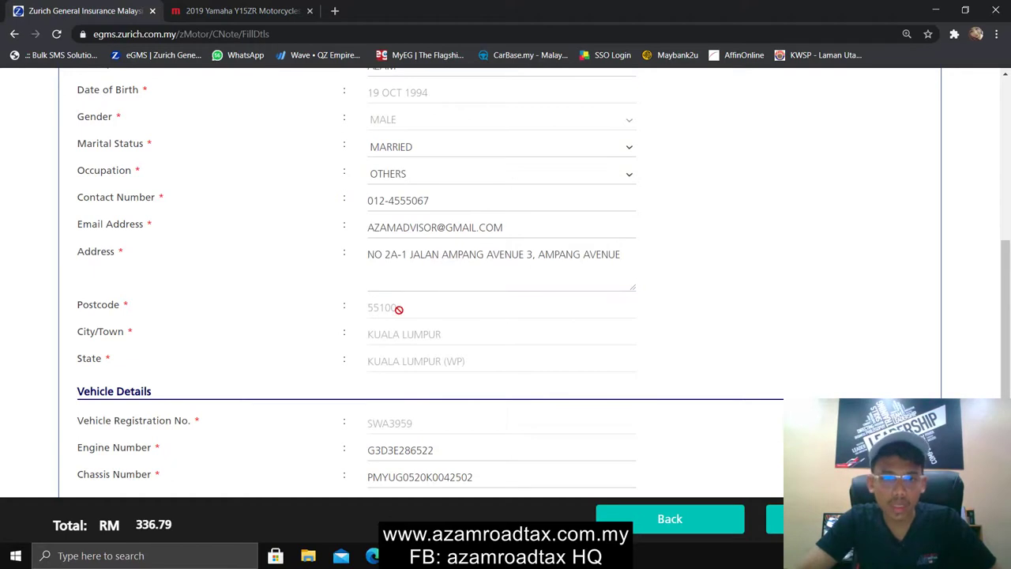
scroll(399, 309, "down", 1)
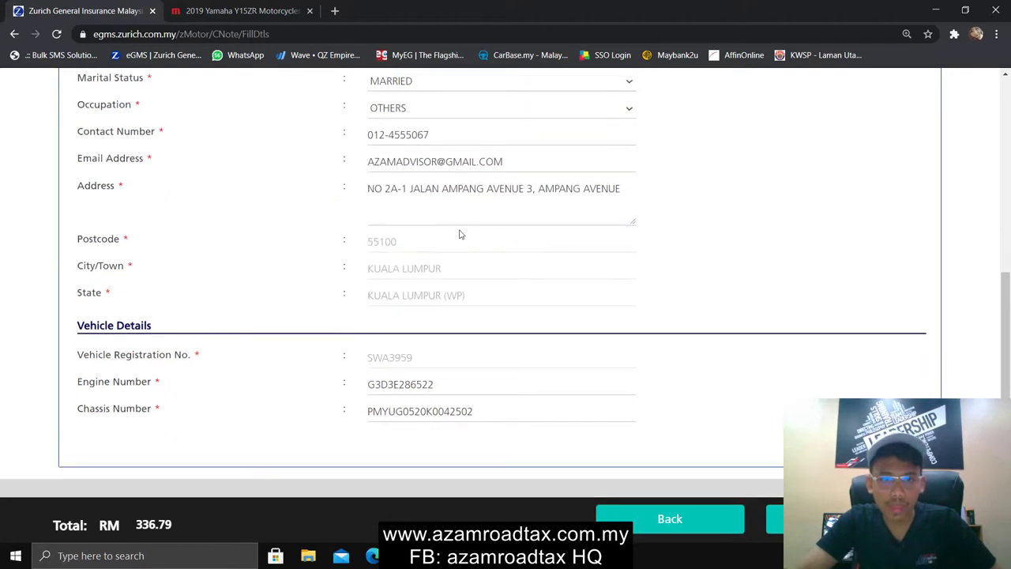
scroll(426, 300, "down", 1)
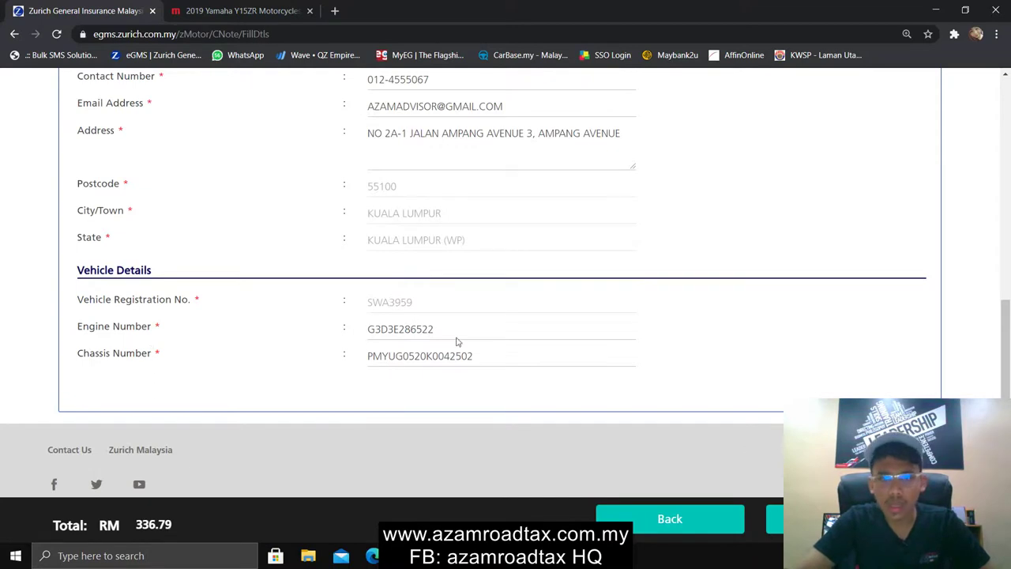
scroll(632, 329, "up", 10)
scroll(633, 328, "up", 10)
scroll(634, 330, "down", 10)
Submit the personal details and review the Summary page's Motor Comprehensive cover details
left_click(805, 518)
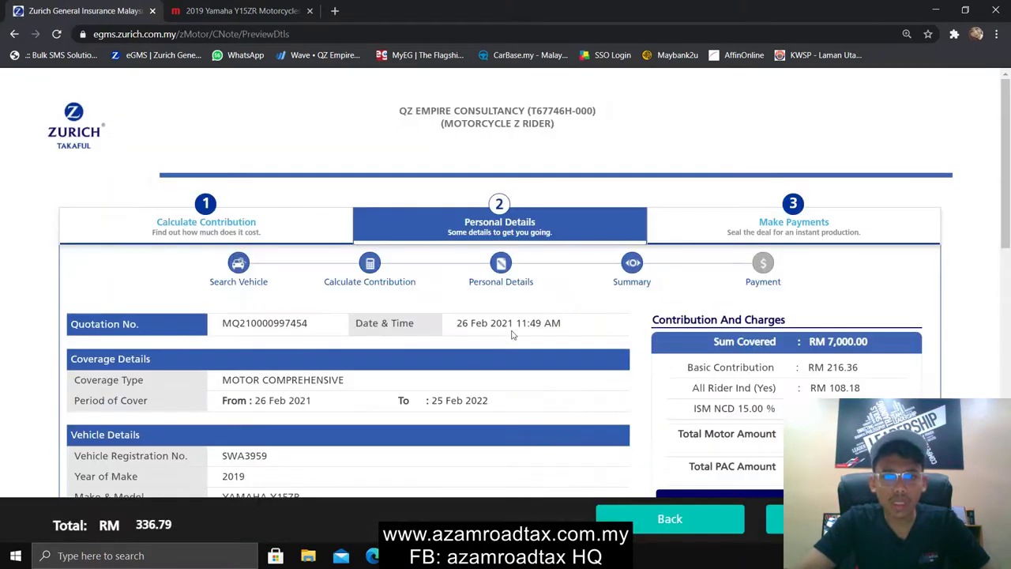
scroll(511, 335, "down", 3)
scroll(281, 229, "up", 2)
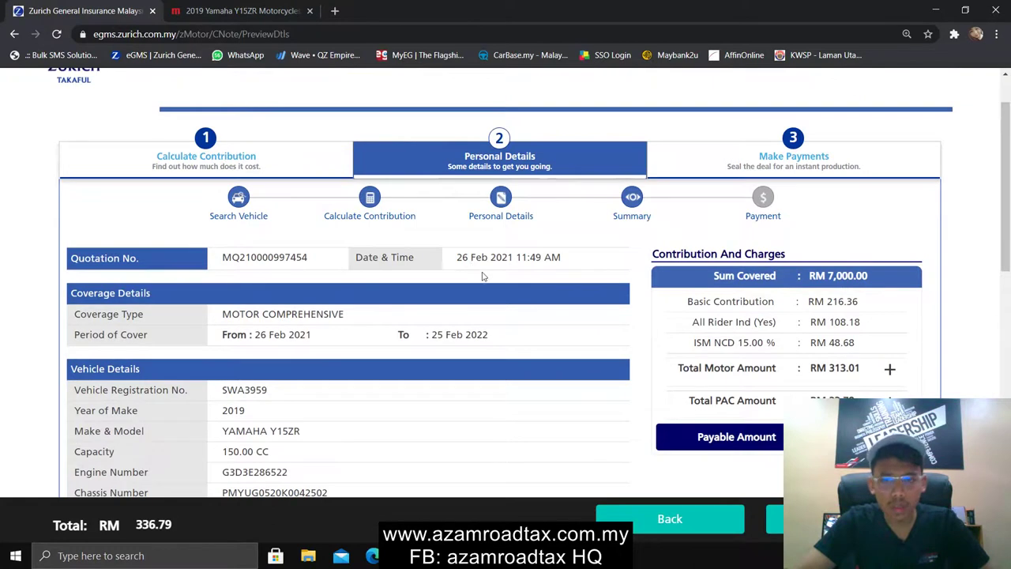
scroll(355, 237, "down", 2)
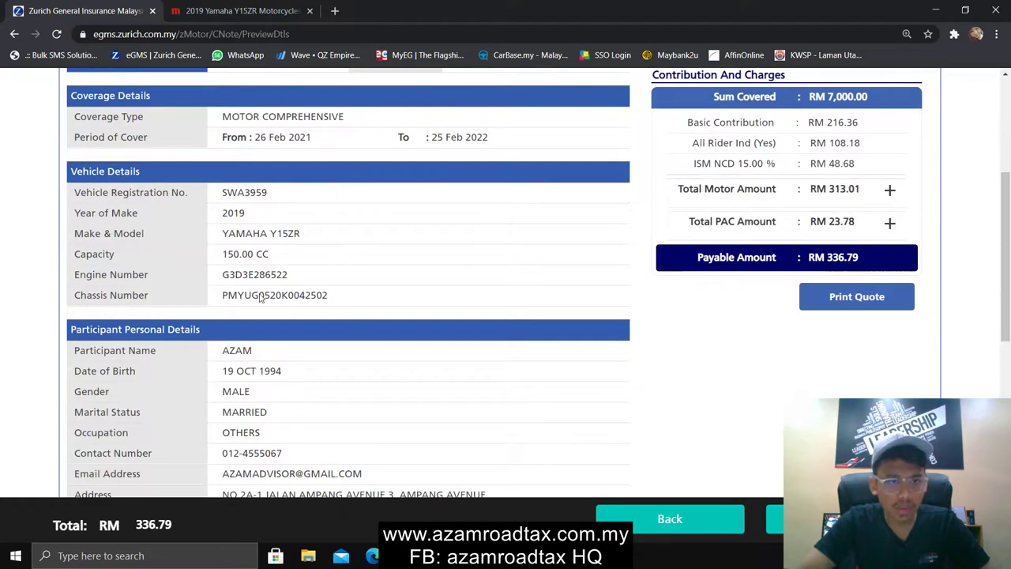
scroll(261, 297, "down", 2)
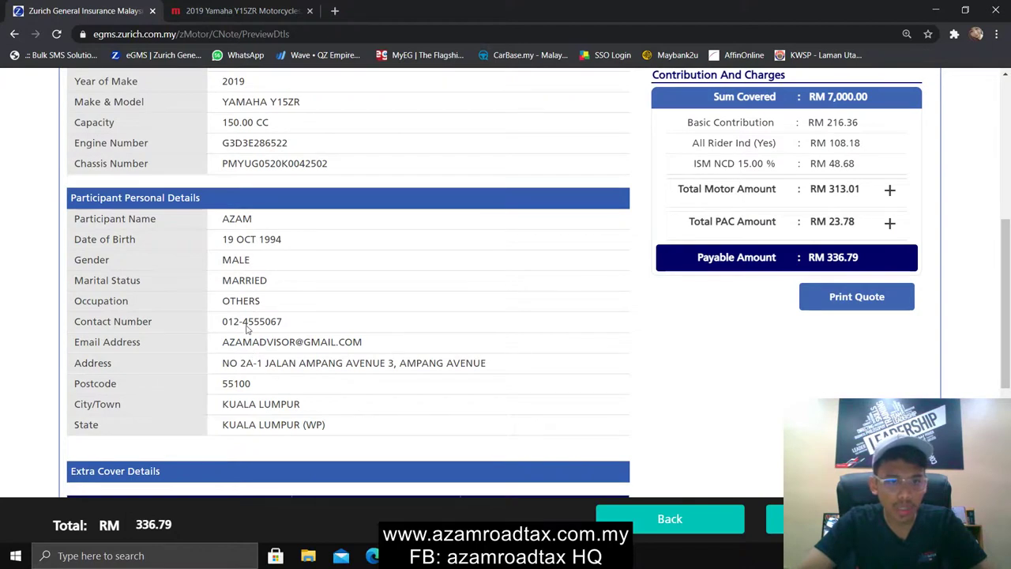
scroll(426, 371, "up", 3)
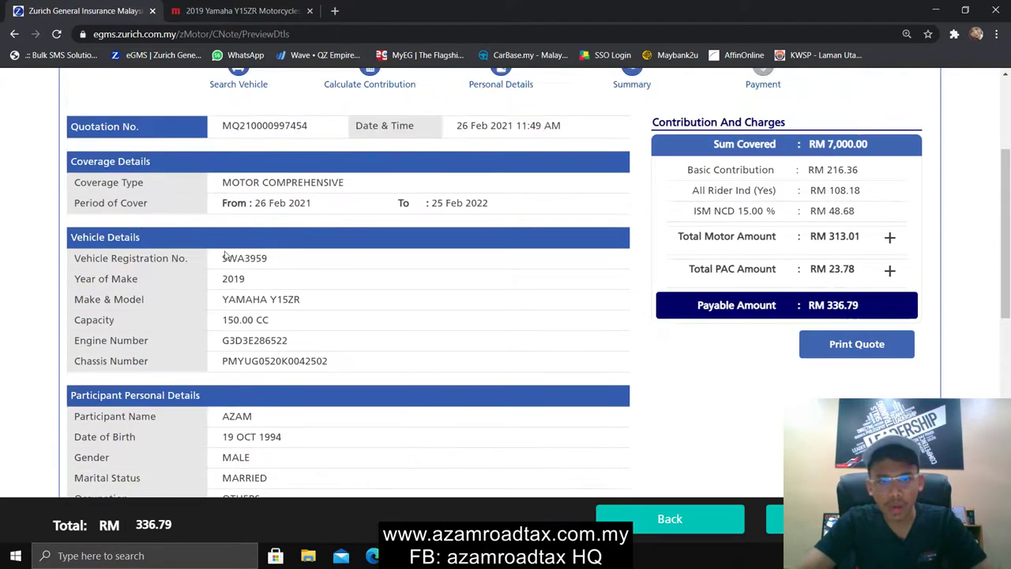
scroll(691, 360, "up", 1)
scroll(692, 360, "up", 1)
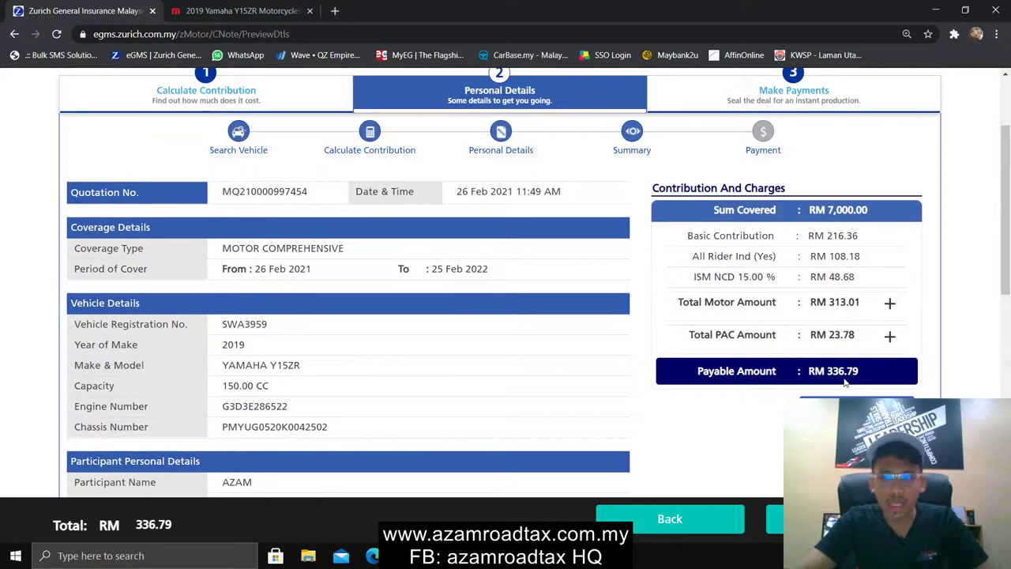
Tick the Personal Data Protection Act 2010 disclaimer and continue to the payment page
scroll(524, 266, "down", 5)
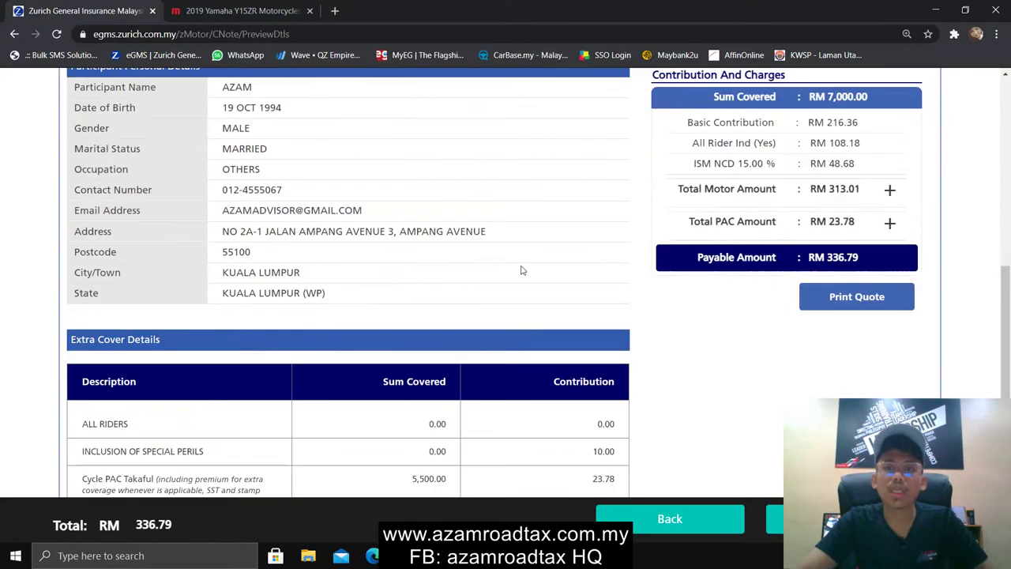
scroll(644, 330, "up", 5)
scroll(645, 329, "down", 9)
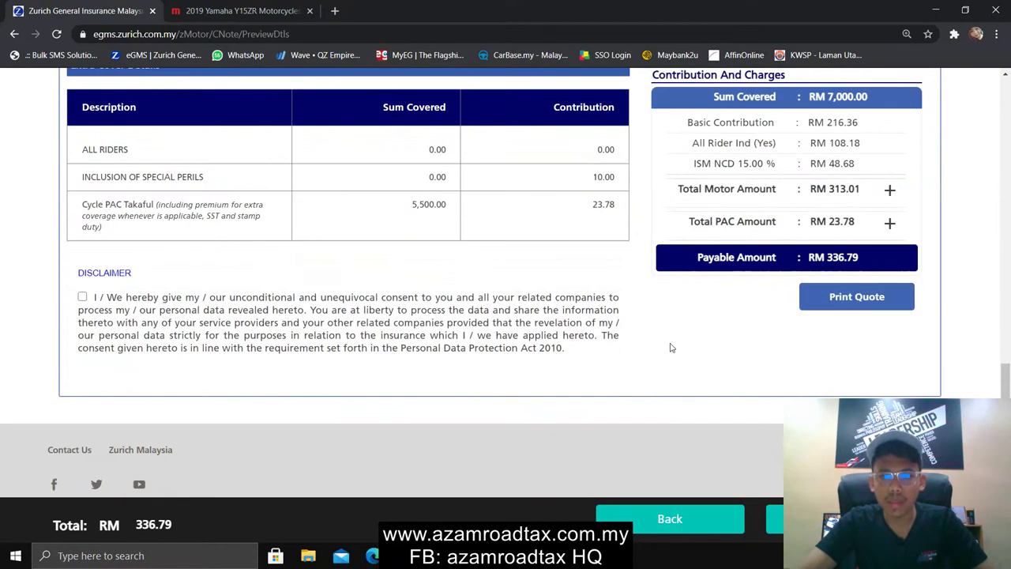
left_click(82, 297)
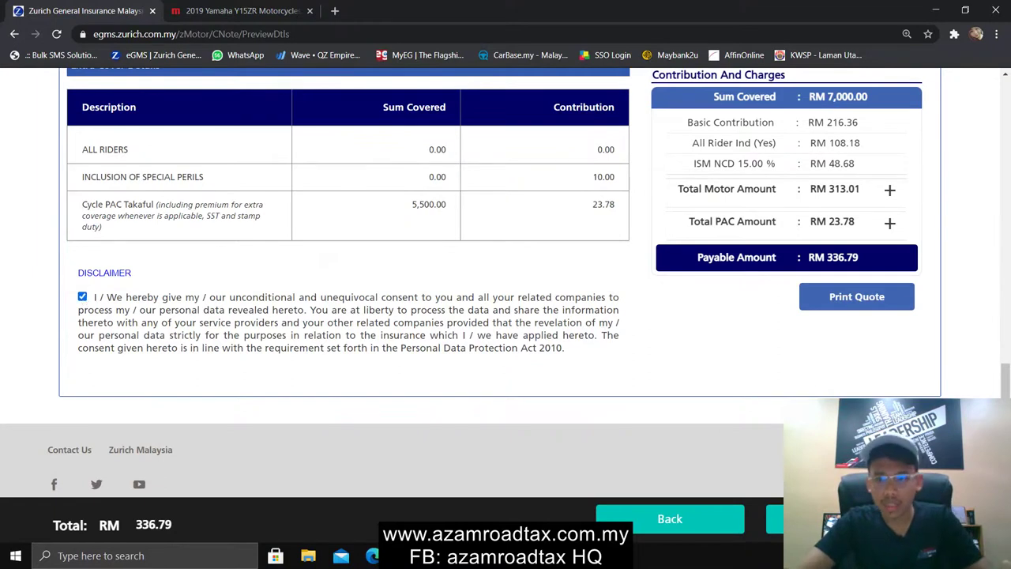
left_click(821, 518)
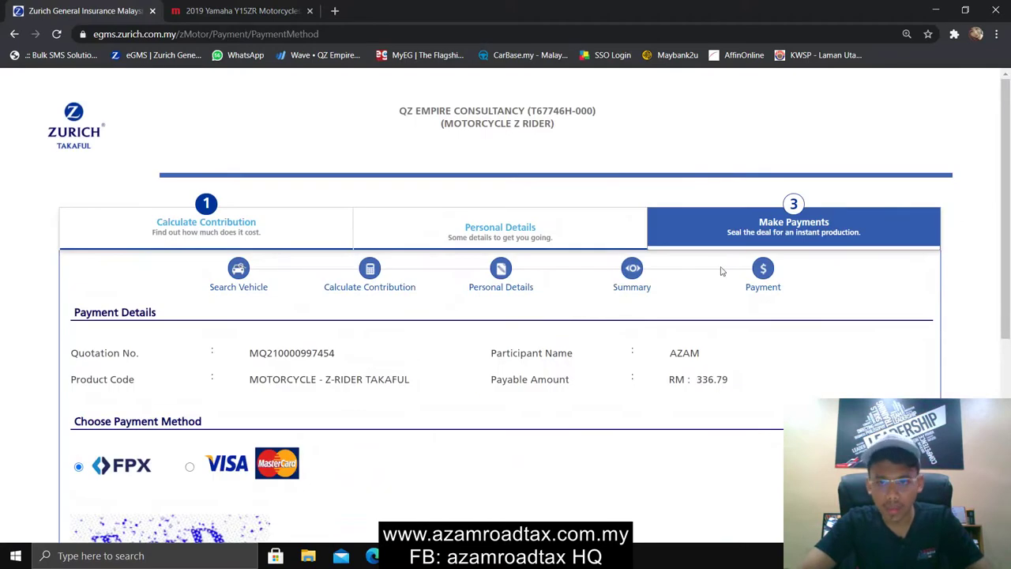
With FPX as payment method, tick the Rules & Regulations and Terms & Conditions checkbox
scroll(684, 374, "down", 3)
scroll(682, 372, "up", 2)
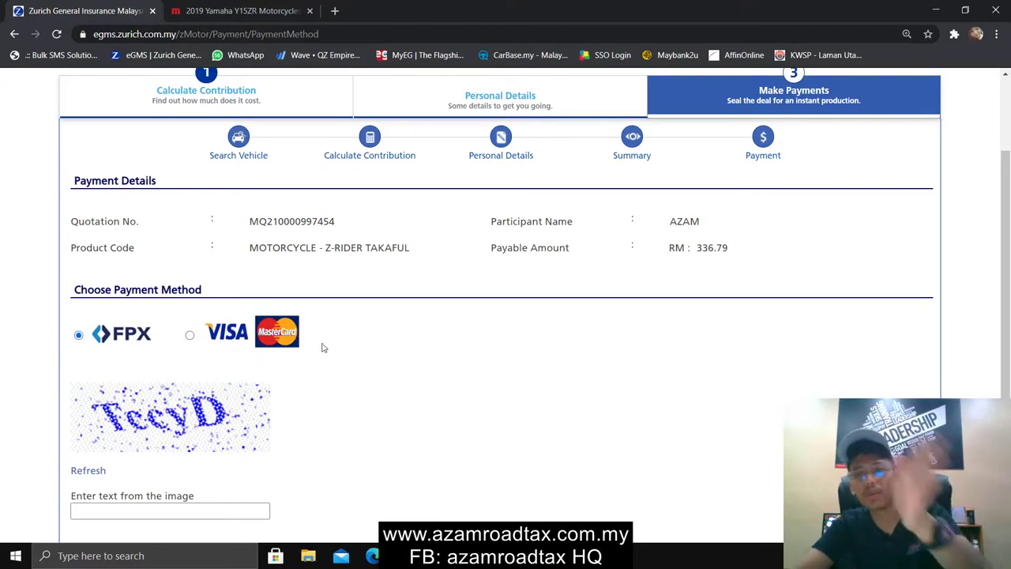
scroll(311, 348, "down", 3)
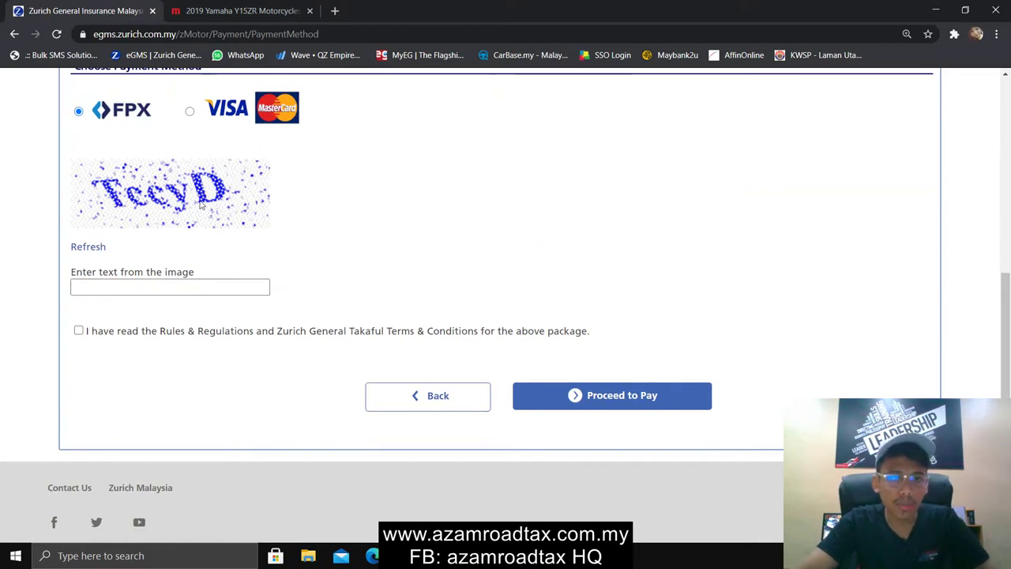
left_click(79, 331)
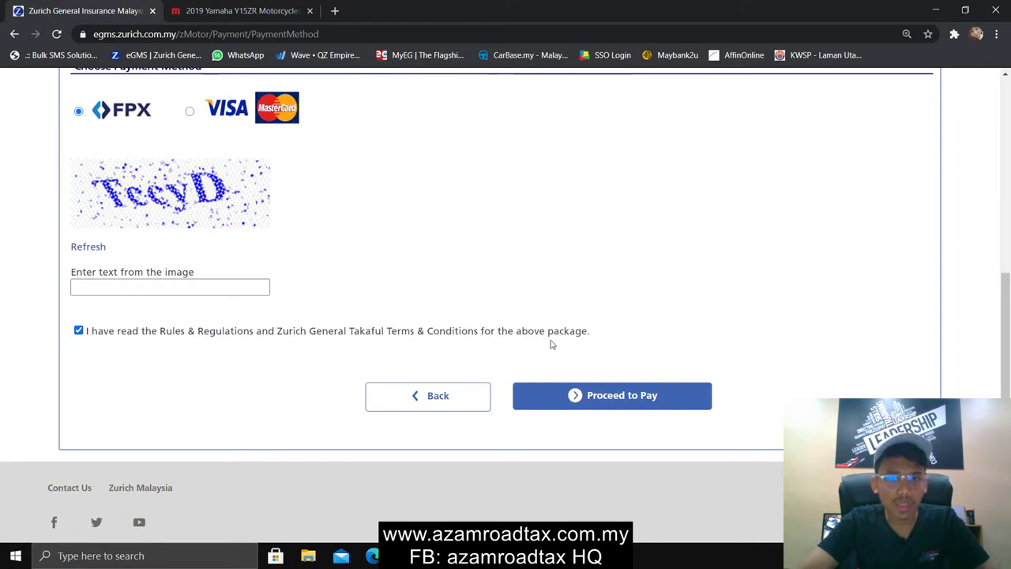
scroll(551, 344, "up", 1)
scroll(551, 344, "down", 1)
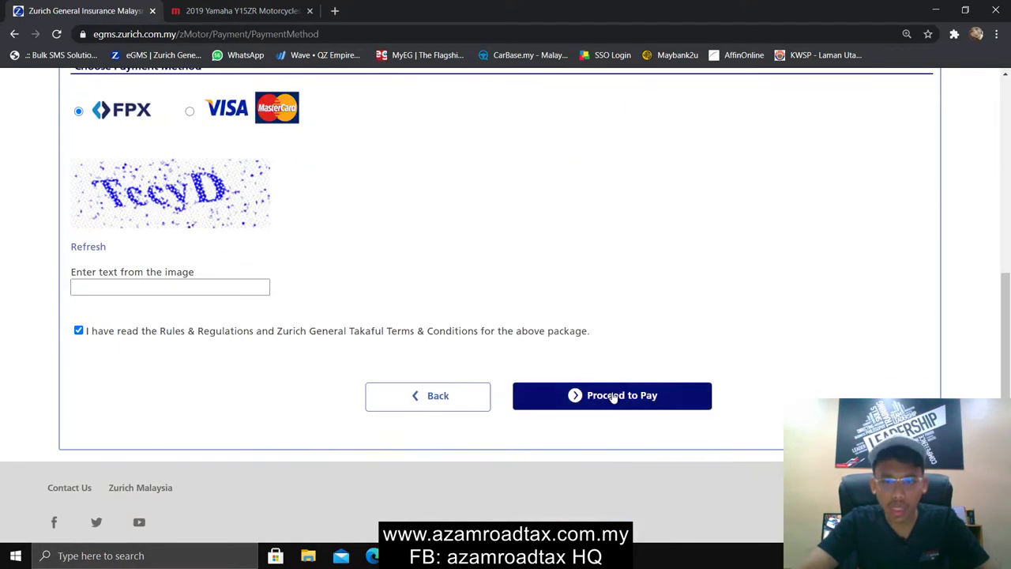